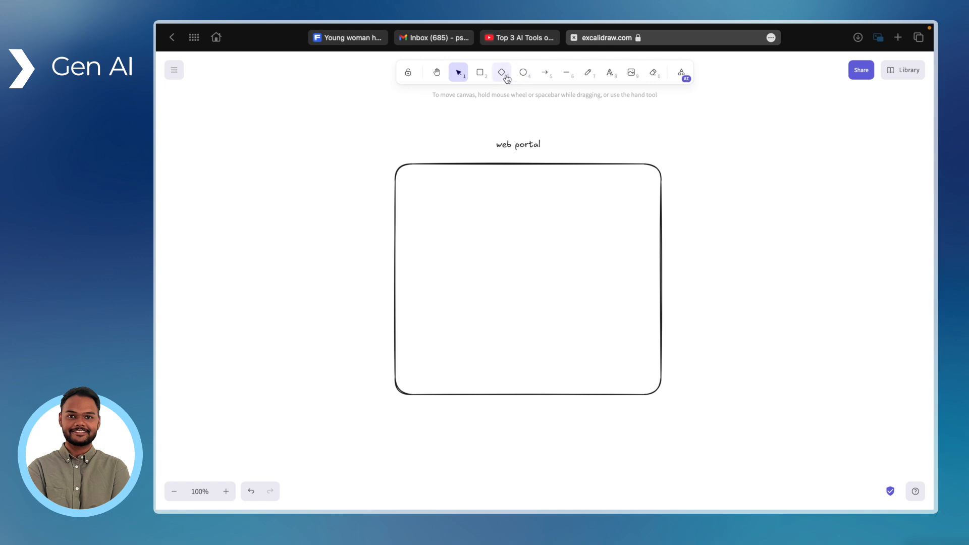
Draw a rounded rectangle labelled "users" outside the web portal frame, beside its upper right corner
drag(735, 162, 683, 158)
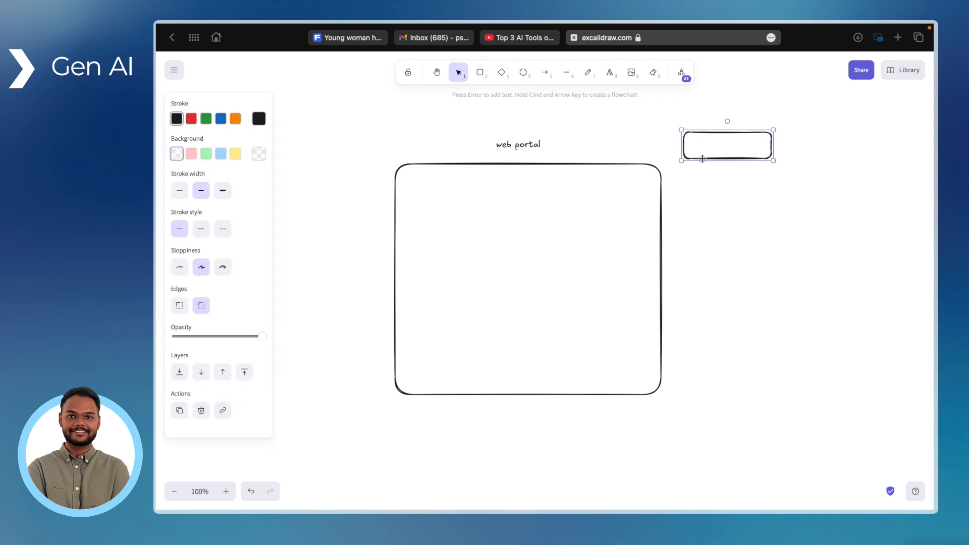
double_click(703, 160)
key(Escape)
drag(732, 152, 763, 186)
Draw a wide box labelled "question" inside the upper left part of the web portal frame
click(479, 72)
drag(407, 191, 525, 225)
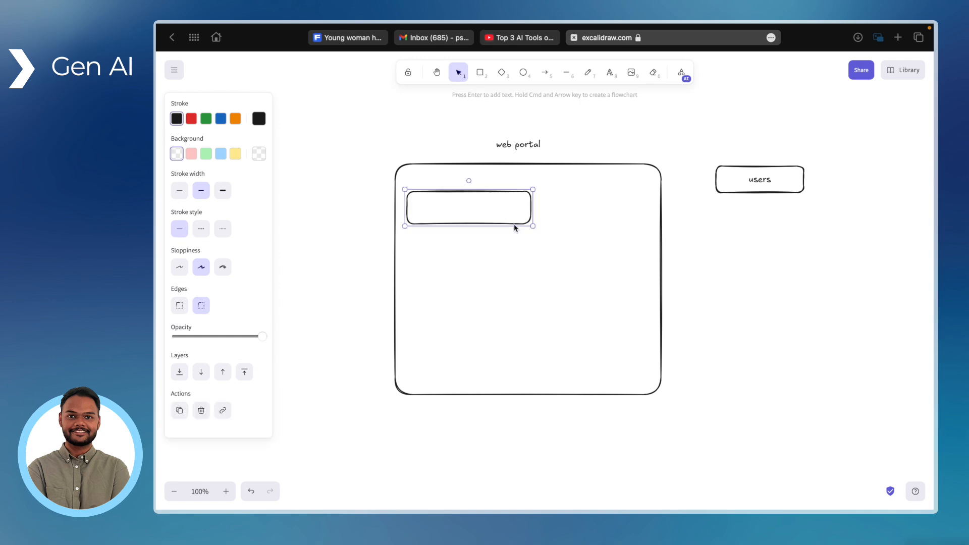
key(Return)
text(question)
click(803, 277)
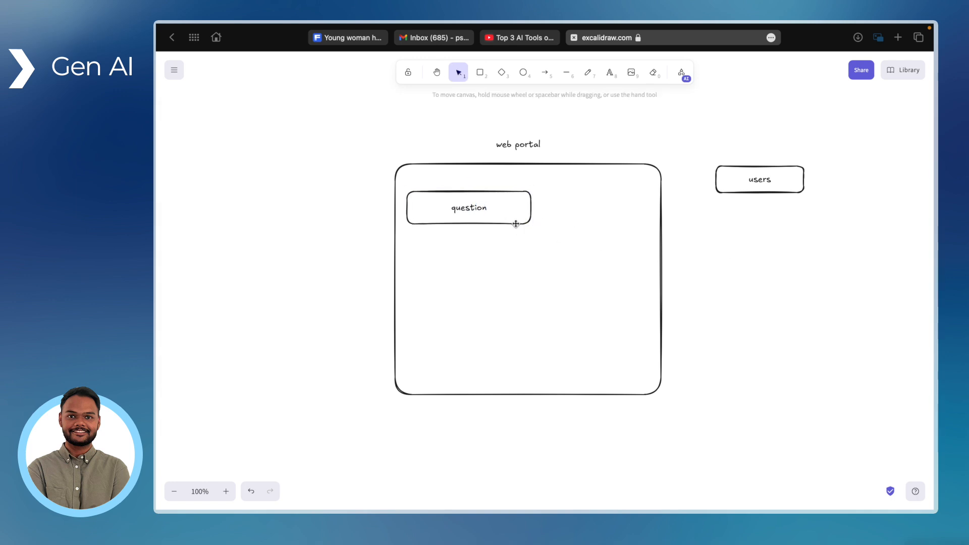
Duplicate the question box directly below it, enlarge the copy to nearly the frame's width, and label it "answer"
click(504, 213)
key(ctrl+c)
key(ctrl+v)
drag(459, 219, 427, 252)
drag(531, 263, 644, 330)
key(Return)
text(an)
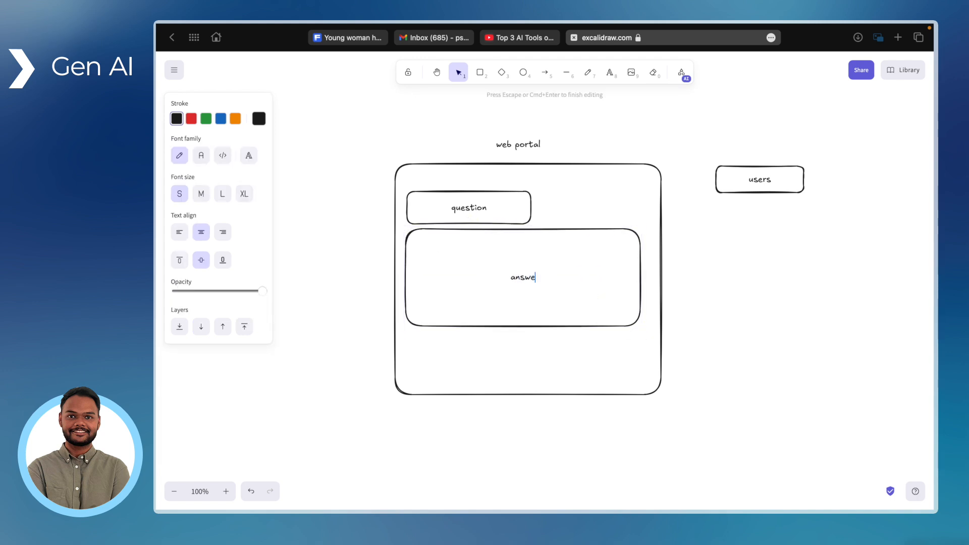
text(swers)
key(BackSpace)
key(Escape)
Draw a small box labelled "LLM" left of the web portal and connect it with an arrow to the answer box
scroll(727, 328, left, 4)
scroll(727, 328, up, 1)
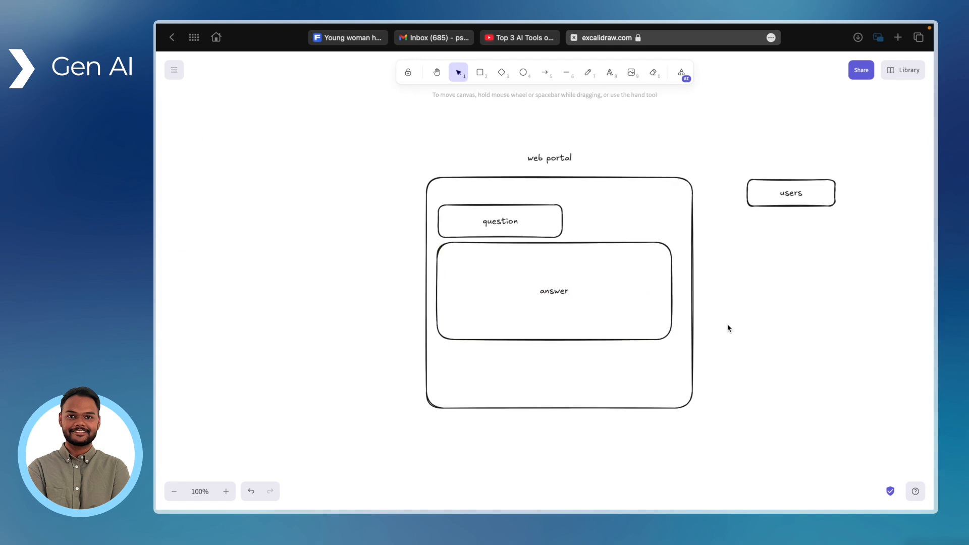
key(r)
mouse_move(443, 293)
mouse_down()
mouse_move(341, 325)
mouse_move(360, 319)
mouse_up()
key(Return)
text(LLM)
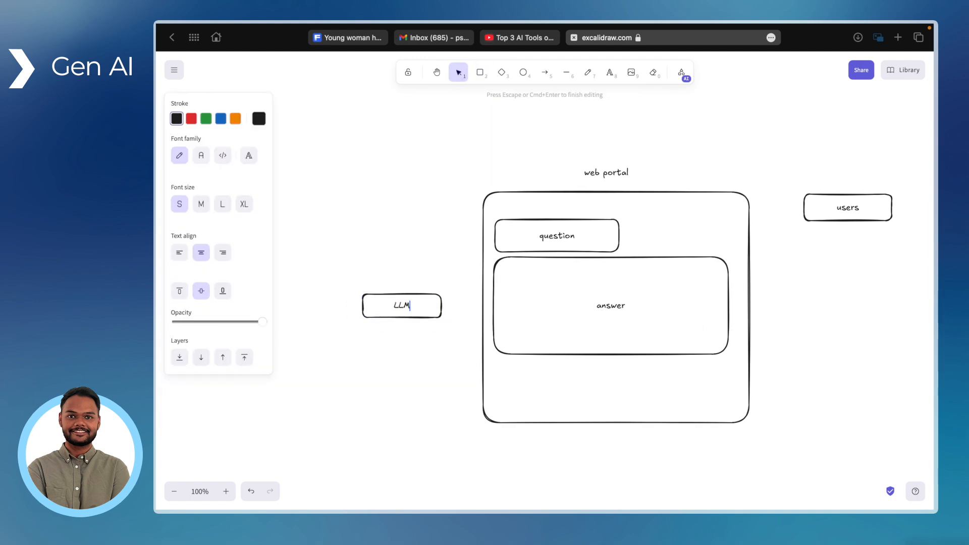
key(Escape)
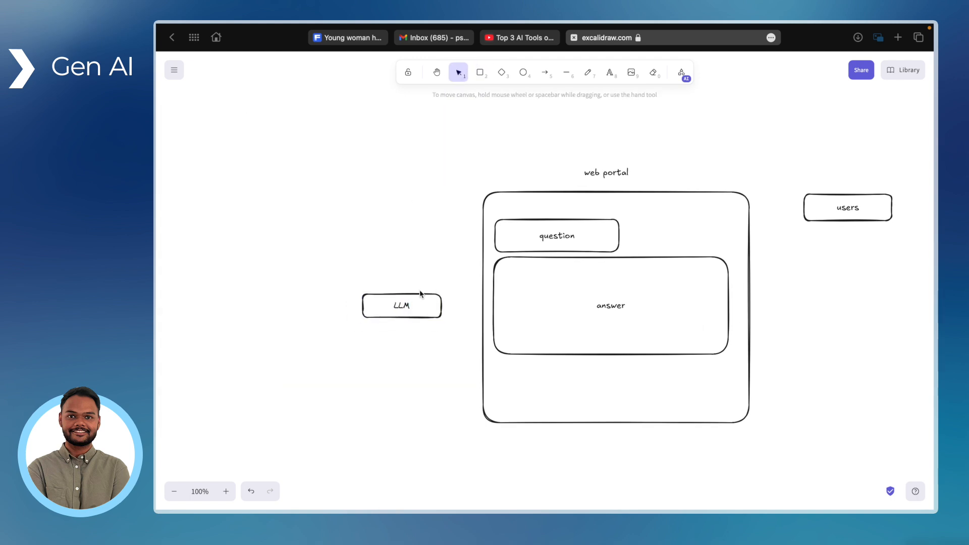
click(545, 72)
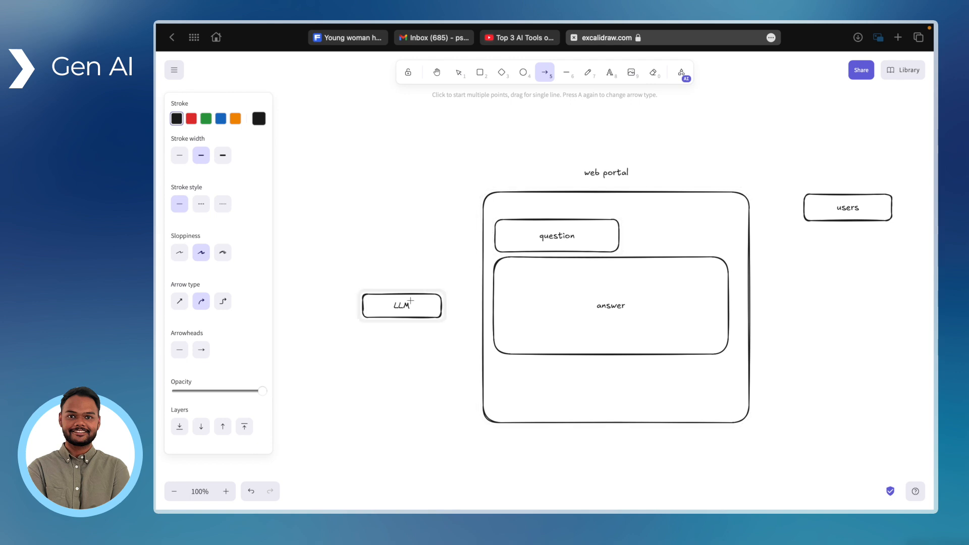
drag(442, 306, 491, 304)
Draw a box labelled "code" above the LLM box and position it level with the question box
click(480, 73)
mouse_move(440, 172)
mouse_down()
mouse_move(363, 232)
mouse_move(356, 222)
mouse_up()
key(Return)
text(g)
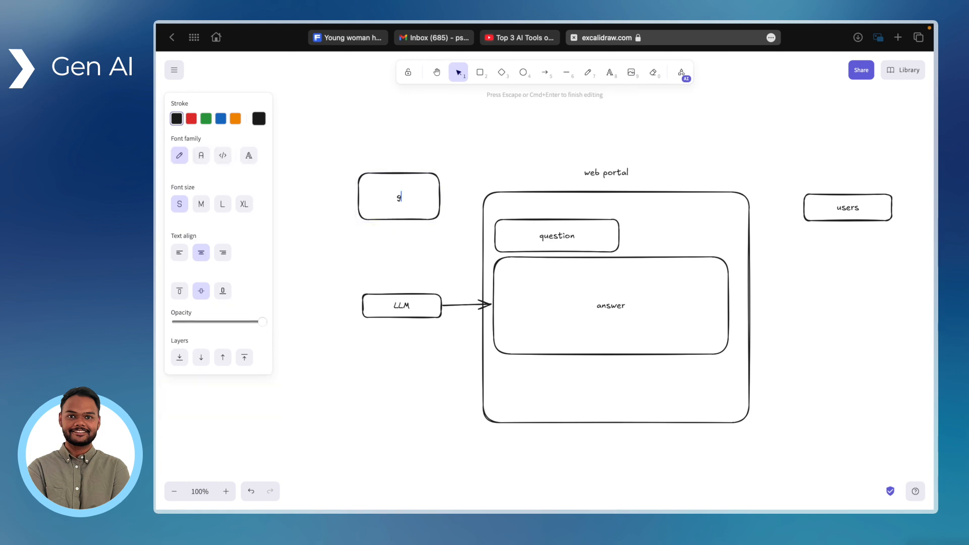
text(ramework)
key(BackSpace)
key(BackSpace)
key(BackSpace)
key(BackSpace)
key(BackSpace)
key(BackSpace)
key(BackSpace)
key(BackSpace)
key(BackSpace)
text(code)
click(424, 225)
drag(418, 209, 421, 230)
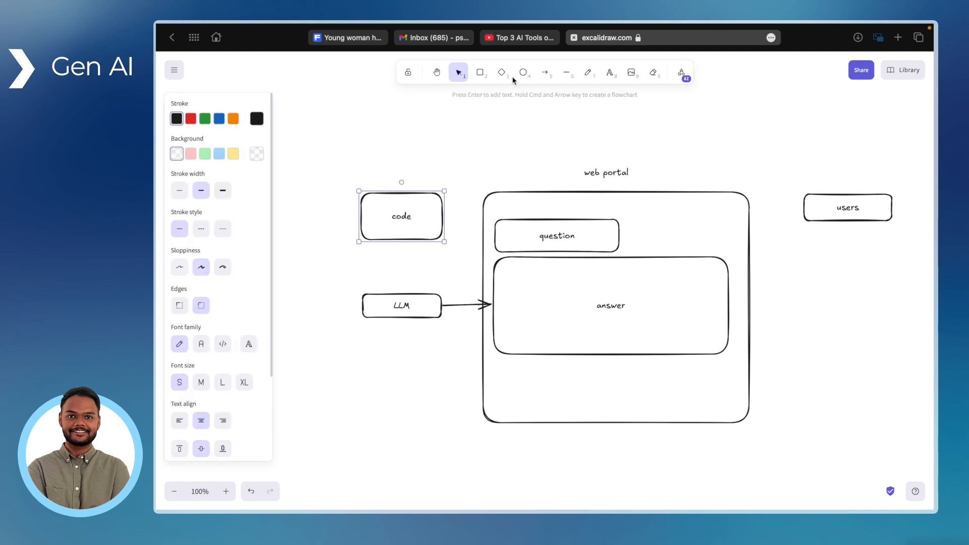
Draw an arrow from the question box to the code box and another from the code box down to LLM
click(545, 73)
drag(491, 232, 445, 221)
key(a)
drag(390, 241, 390, 297)
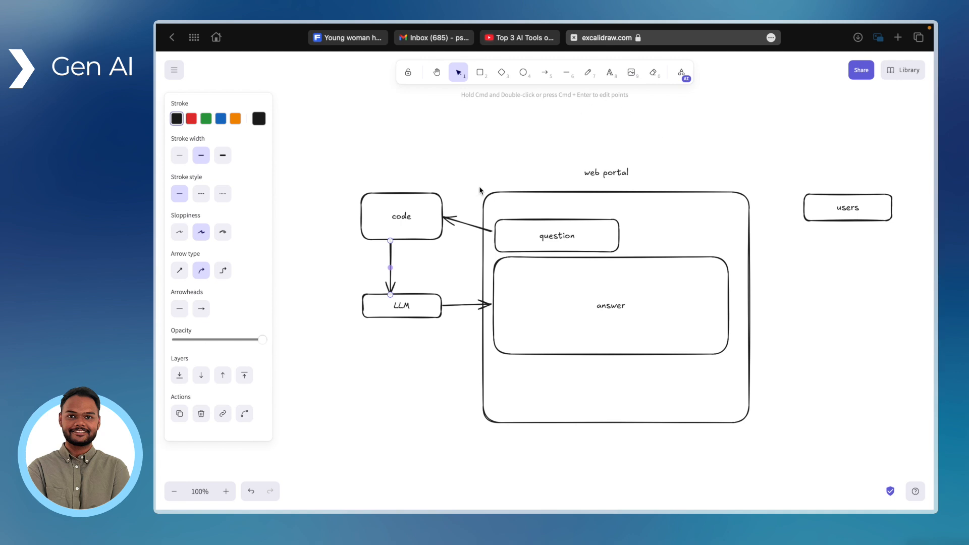
Draw a box labelled "pdf document" in the empty area to the upper left of the code box
scroll(480, 191, left, 6)
scroll(480, 190, up, 3)
click(479, 72)
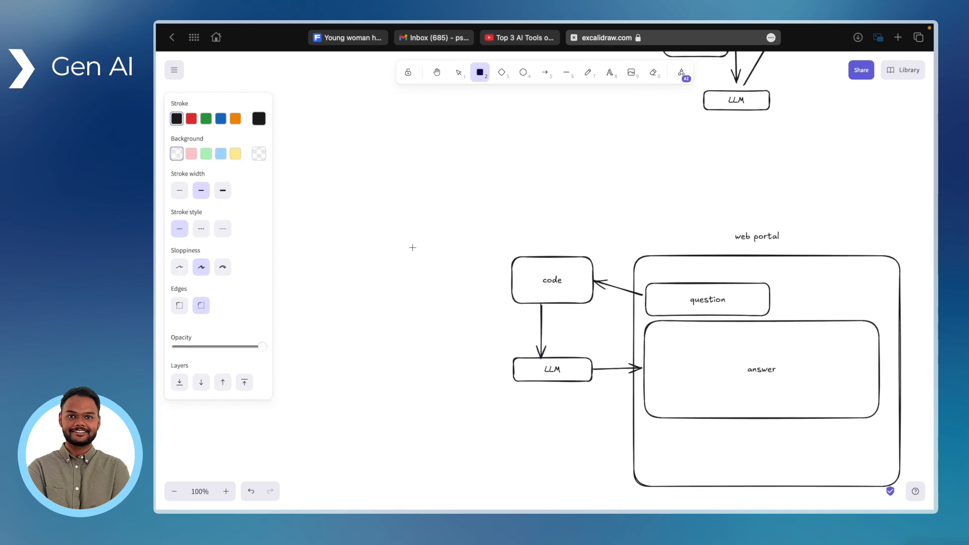
drag(334, 165, 434, 194)
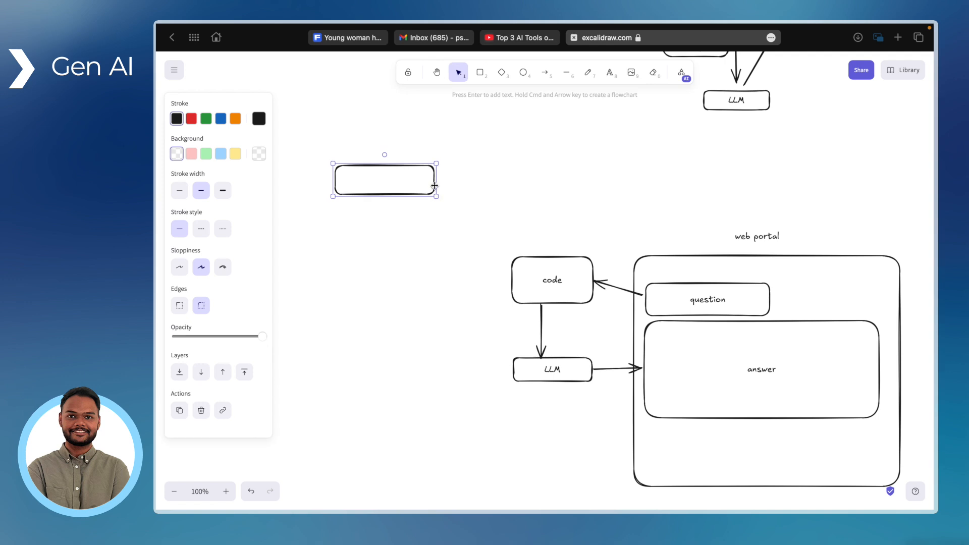
double_click(434, 188)
text(pdf document)
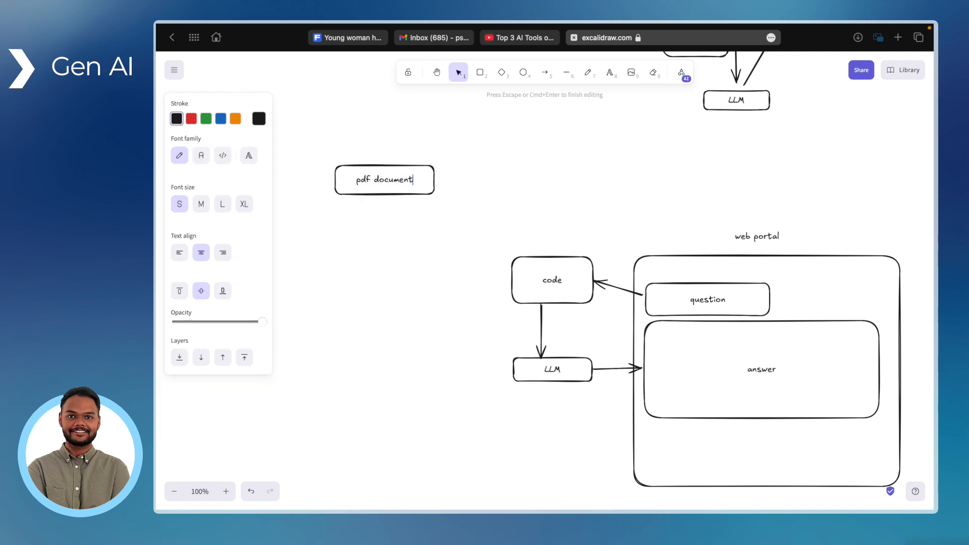
scroll(341, 141, down, 2)
scroll(341, 140, right, 3)
key(Escape)
Duplicate the pdf document box, offset the copy slightly down and right, and give it a white background (ffffff)
key(ctrl+c)
key(ctrl+v)
drag(322, 149, 291, 160)
click(191, 154)
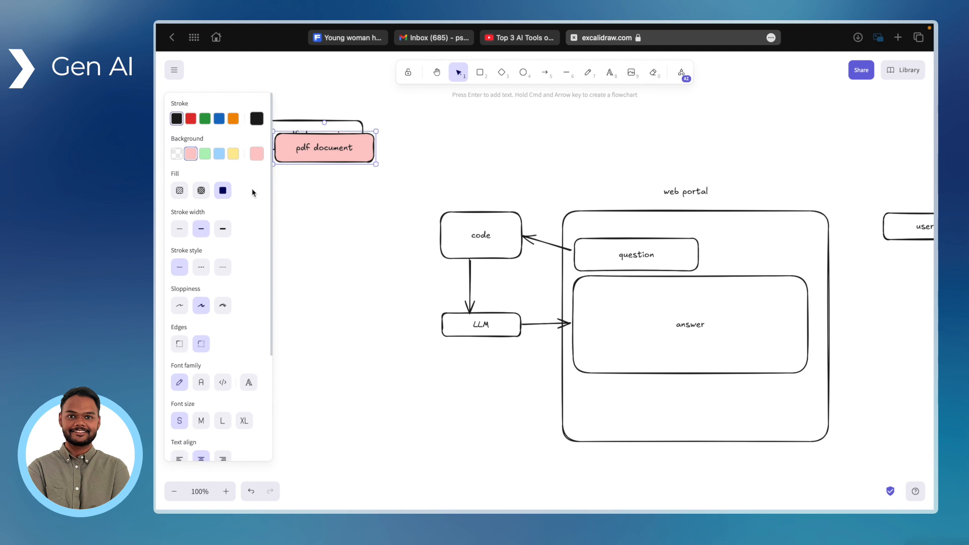
click(257, 154)
click(318, 162)
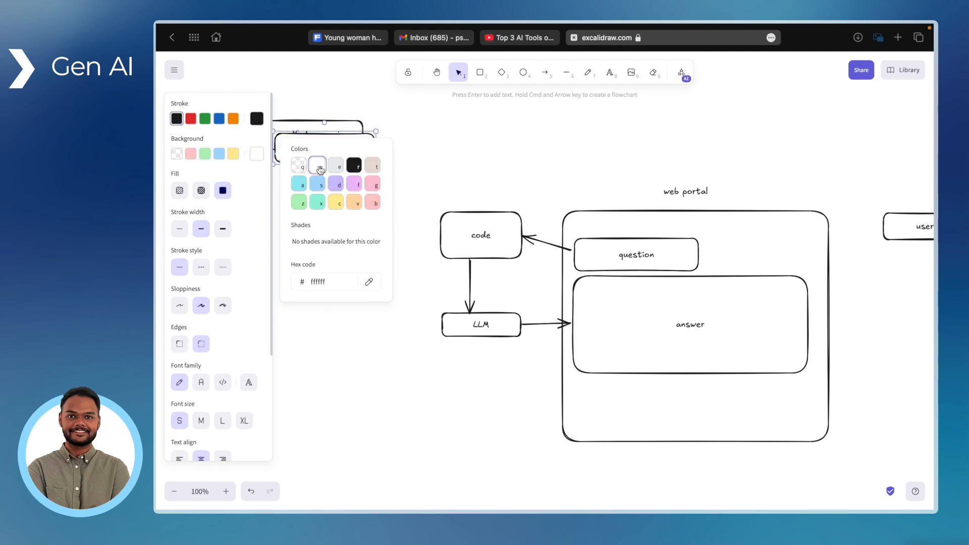
click(436, 162)
Add a third, white-filled pdf document box overlapping the others to complete the stack
click(344, 159)
key(ctrl+v)
drag(334, 156, 328, 154)
click(431, 158)
Draw a box labelled "knowledgebase" below the stack of pdf documents
scroll(447, 162, left, 2)
click(480, 73)
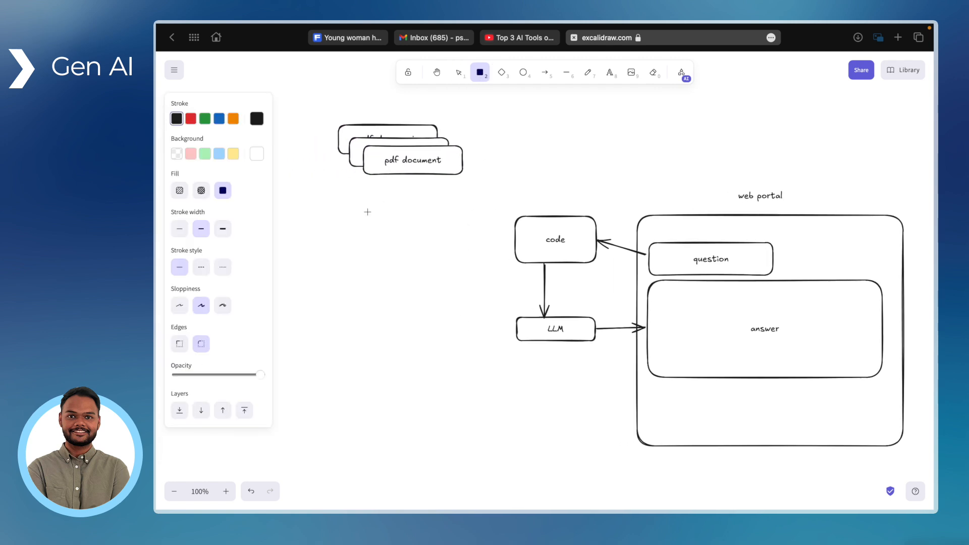
mouse_move(344, 202)
mouse_down()
mouse_move(435, 295)
mouse_move(417, 302)
mouse_up()
key(Return)
text(knowleedgebase)
click(379, 250)
key(BackSpace)
click(443, 272)
Move the knowledgebase box further down and resize it to be wider and shorter
click(406, 263)
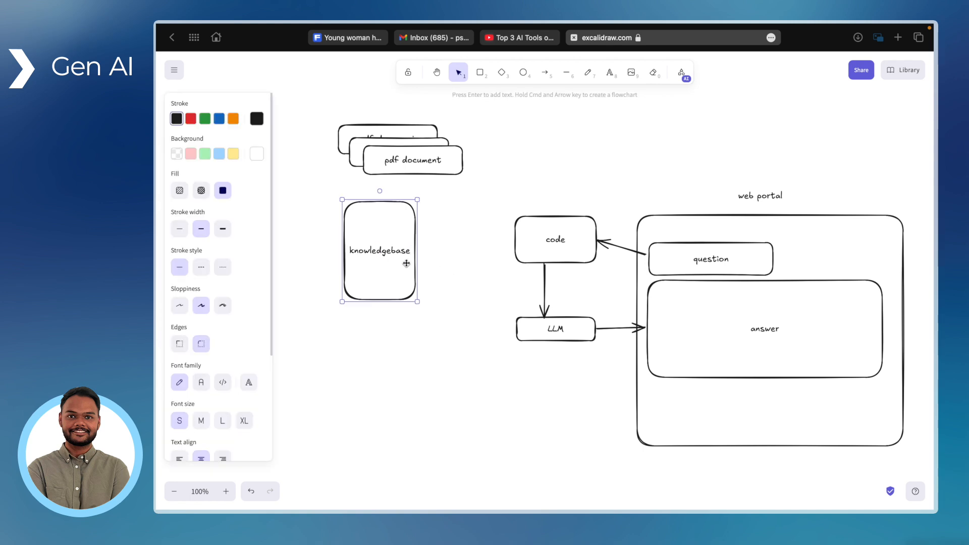
drag(406, 263, 407, 287)
drag(417, 325, 437, 294)
click(562, 106)
Draw an arrow from the pdf documents to the knowledgebase box and place the text "embeddings" beside it
click(544, 72)
drag(392, 182, 390, 229)
double_click(406, 208)
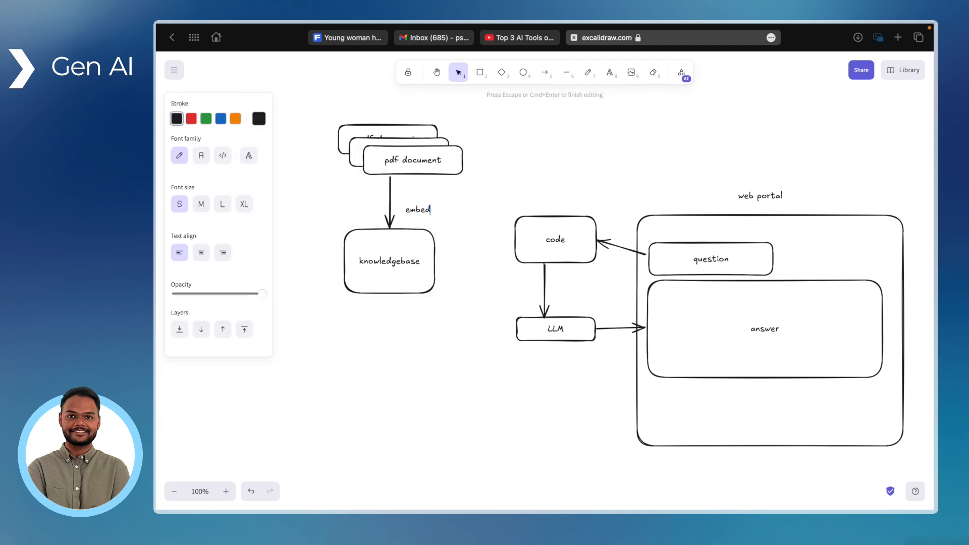
click(456, 242)
drag(429, 209, 413, 199)
click(528, 173)
scroll(528, 173, down, 2)
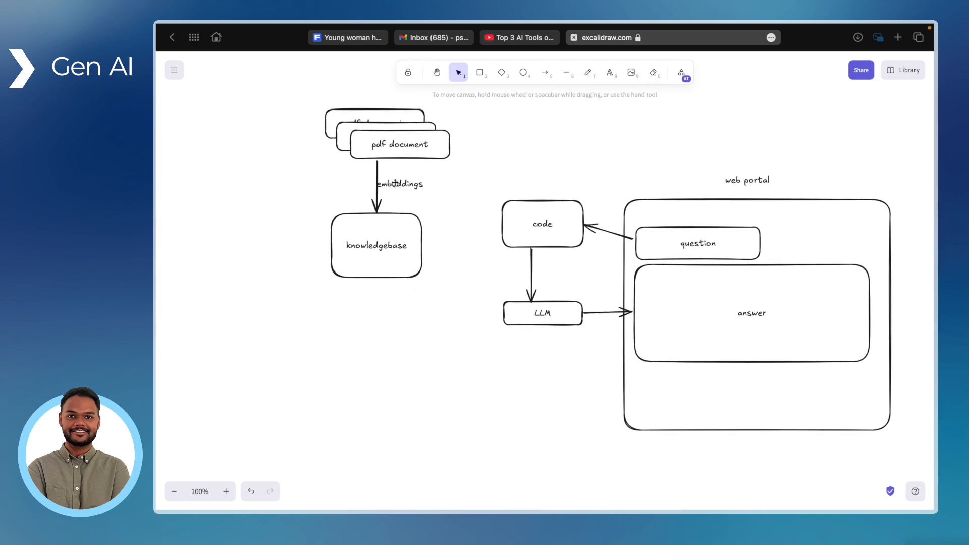
click(397, 184)
click(366, 323)
Connect the code and knowledgebase boxes with two arrows, one in each direction
click(544, 72)
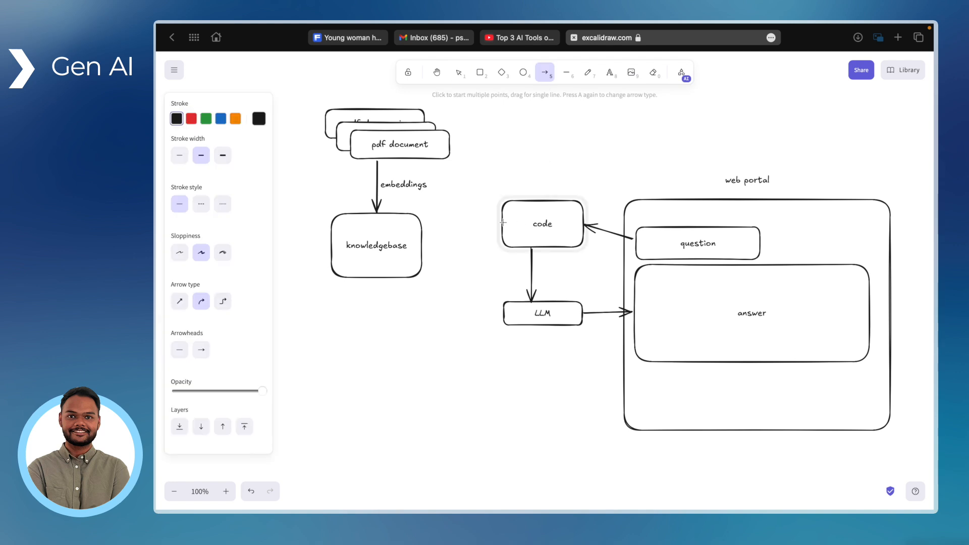
drag(499, 218, 423, 236)
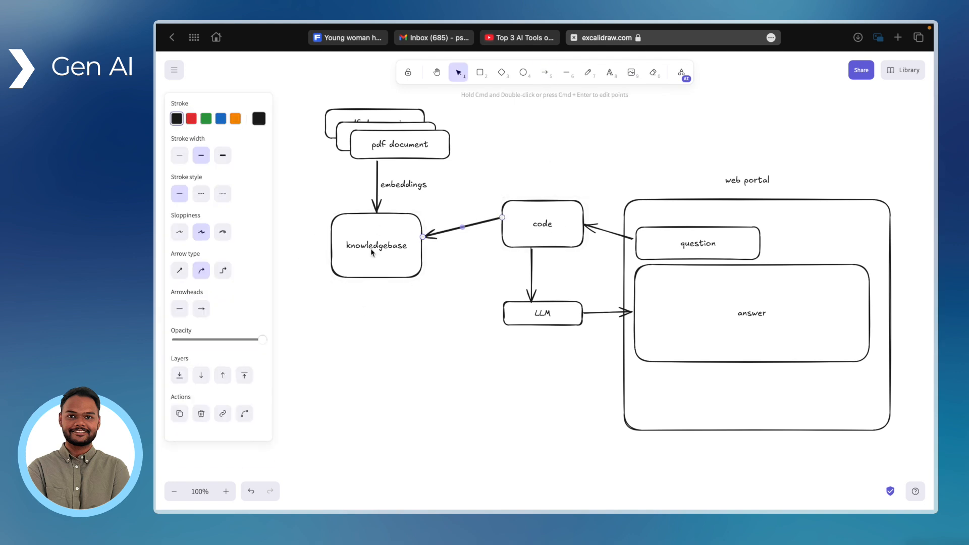
key(a)
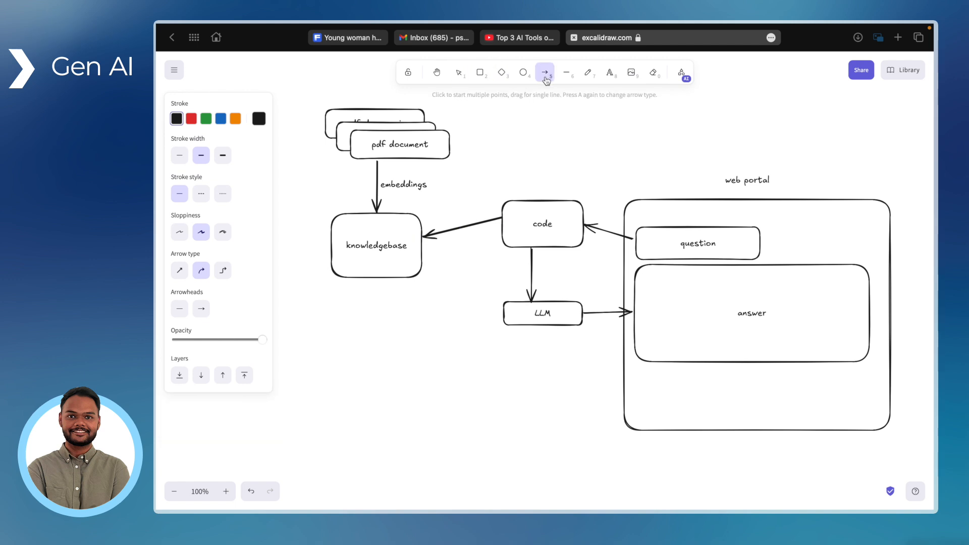
drag(423, 256, 501, 237)
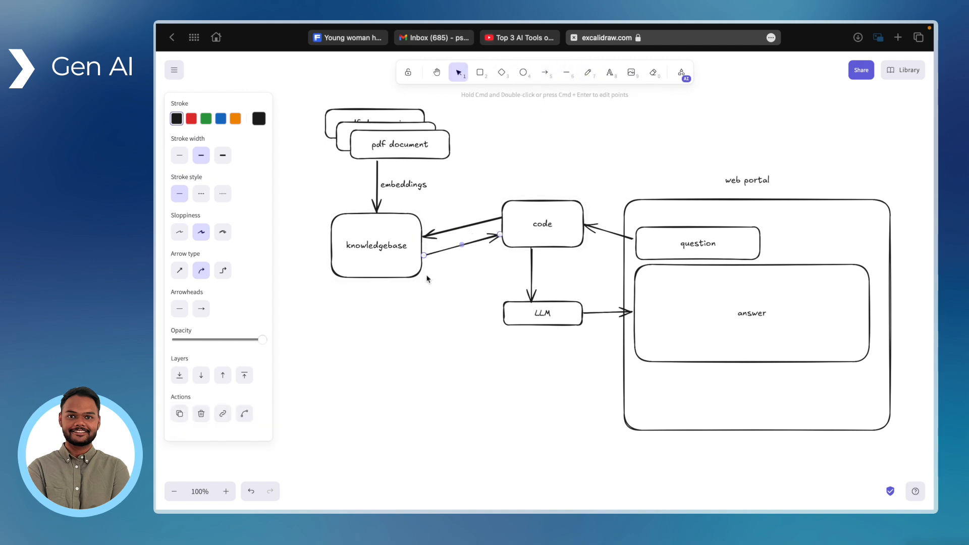
Add the text "relavant content" and set it at an angle along the arrow from knowledgebase to code
double_click(373, 343)
text(rela)
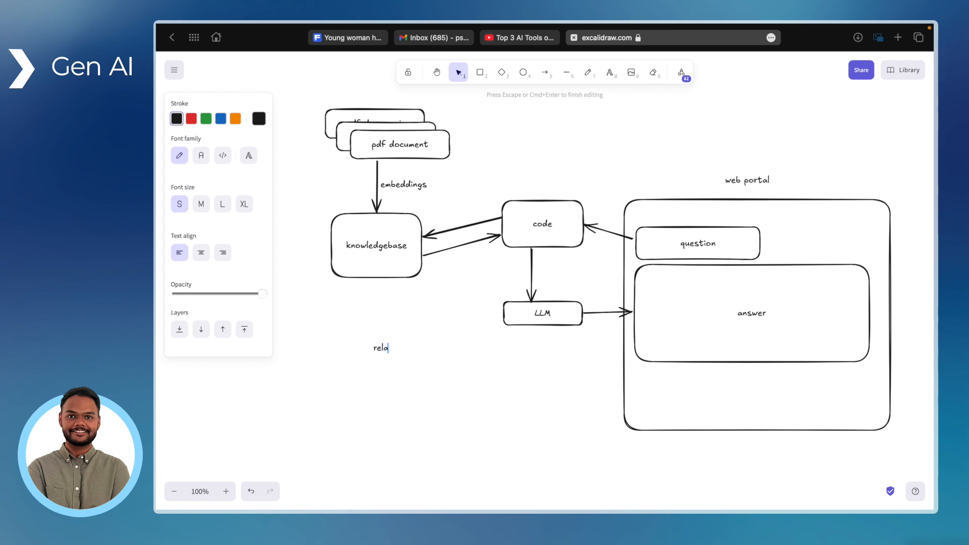
text(vant content)
click(413, 317)
drag(410, 346, 464, 194)
Duplicate the angled label above the arrow from code to knowledgebase and change its text to "question"
key(super+c)
key(super+v)
double_click(430, 216)
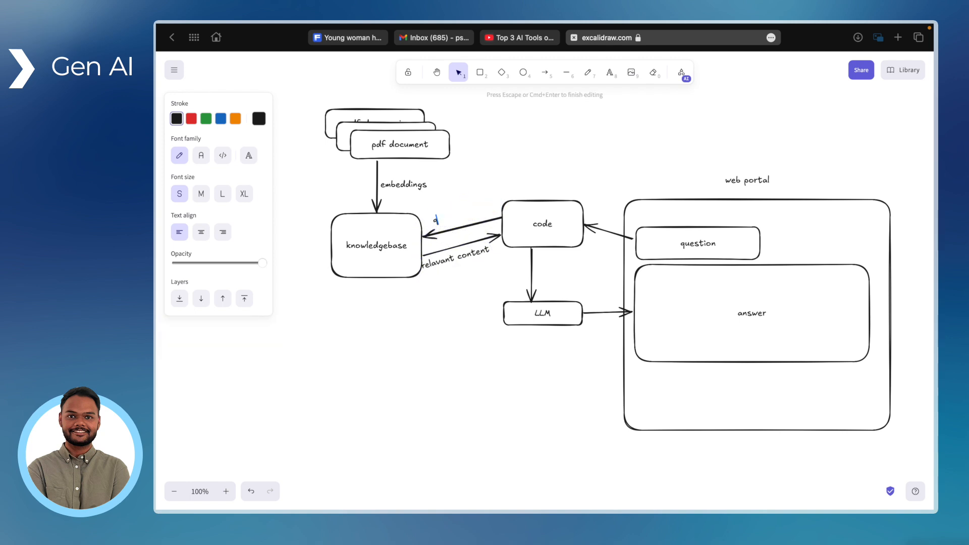
click(487, 296)
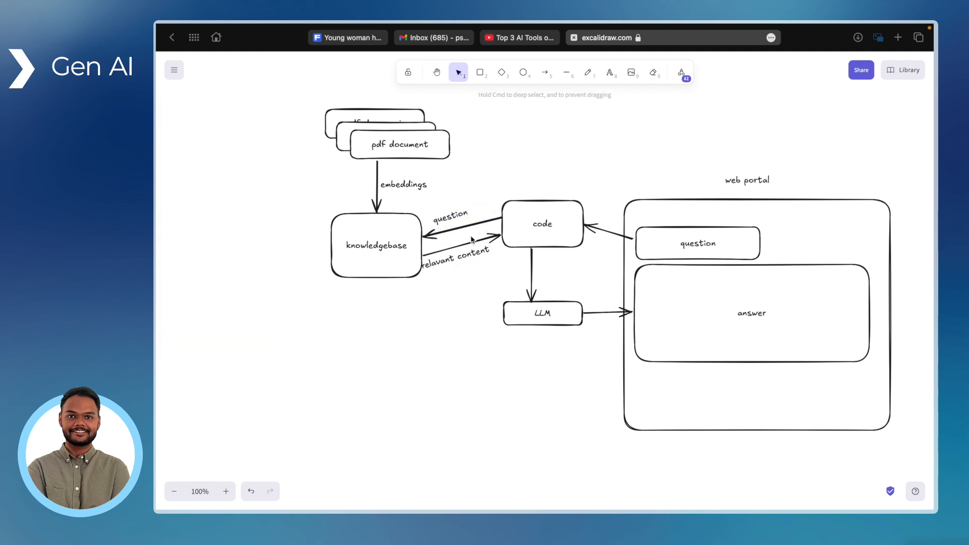
Move the knowledgebase box slightly down and left to make room for the arrow labels
click(413, 247)
drag(379, 247, 372, 252)
click(442, 300)
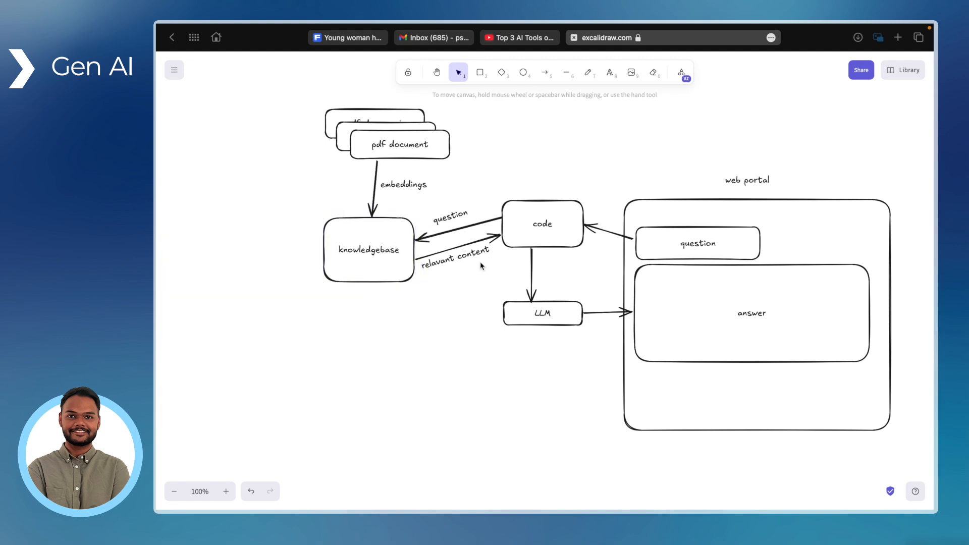
Duplicate the "relavant content" label and place the copy beside the arrow from code to LLM
scroll(479, 261, down, 1)
scroll(480, 261, right, 1)
click(451, 237)
key(super+c)
key(super+v)
drag(450, 238, 474, 277)
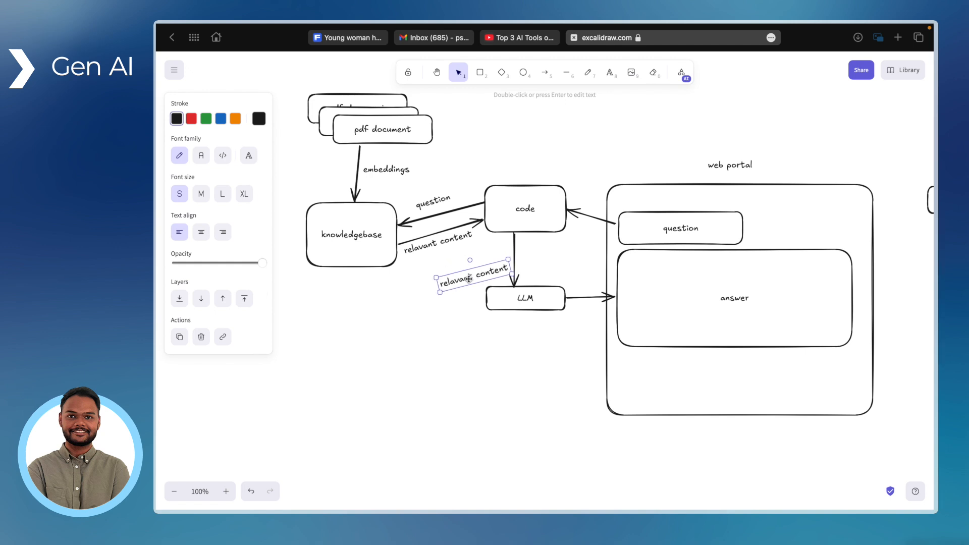
Add "+ question" as a second line to the copied "relavant content" label
key(Return)
key(Right)
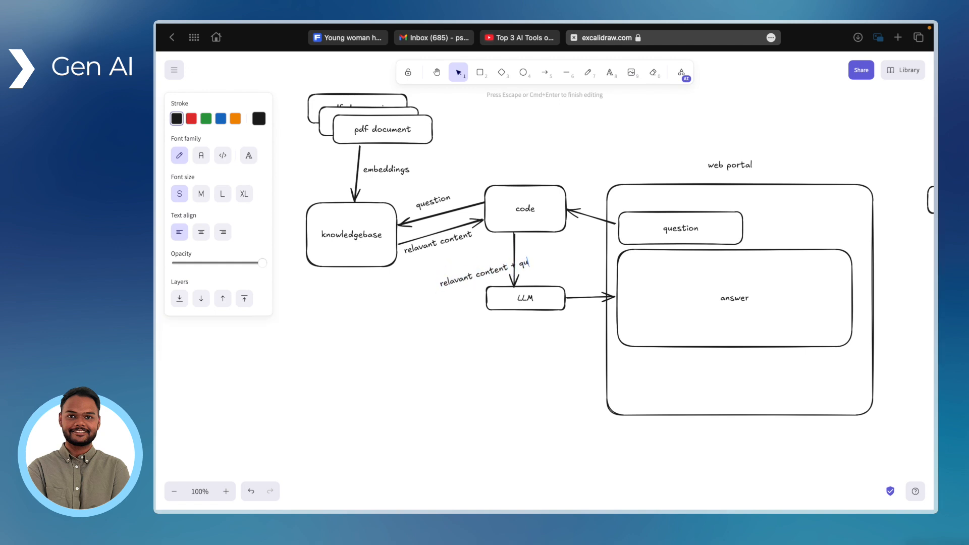
text(+ qustioon)
click(509, 268)
key(Return)
click(459, 319)
Rotate the two-line label to horizontal and place it just right of the arrow from code to LLM
click(467, 283)
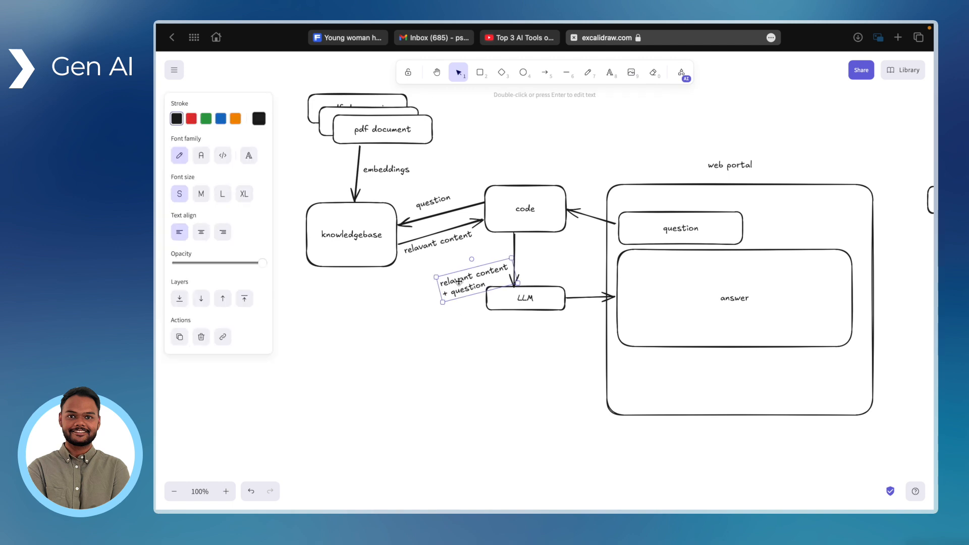
drag(471, 259, 547, 260)
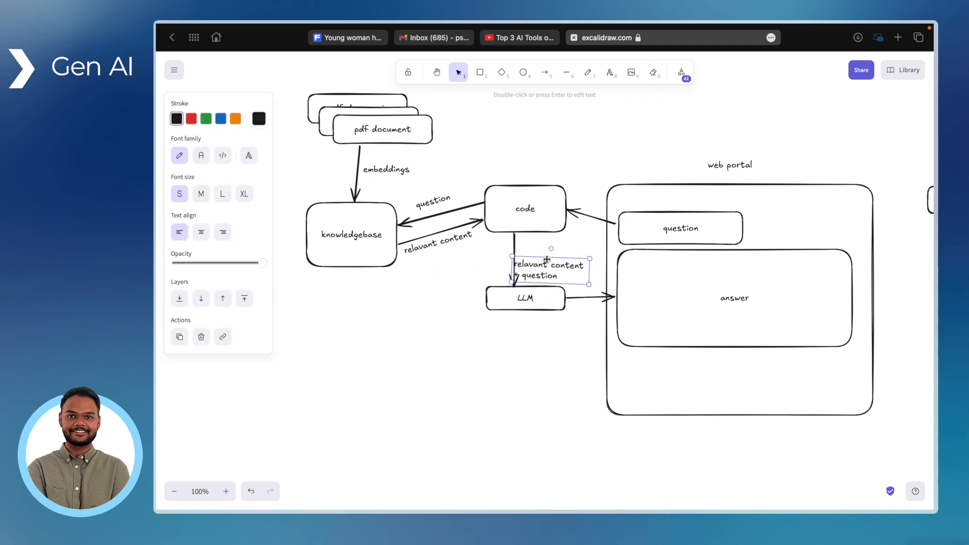
click(549, 393)
scroll(549, 394, right, 3)
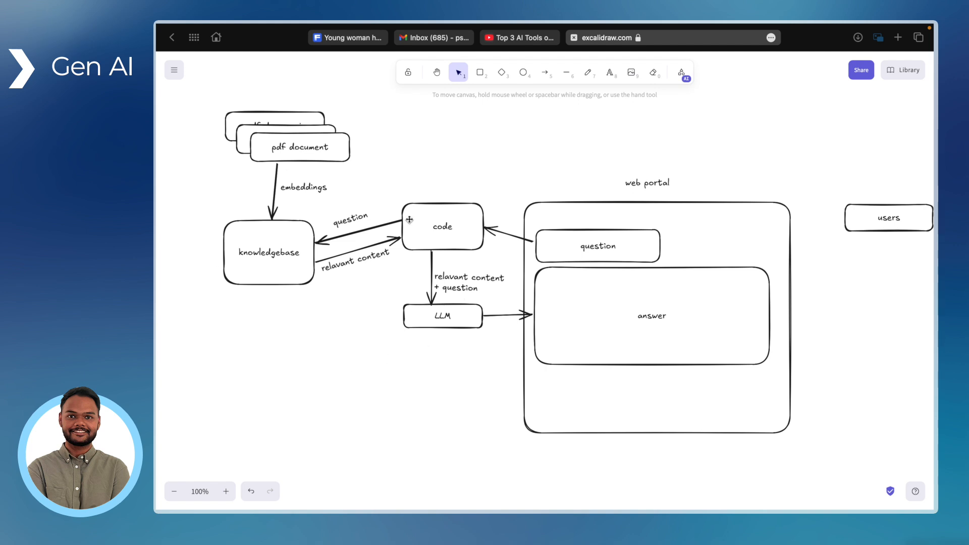
scroll(409, 219, right, 3)
scroll(409, 219, down, 1)
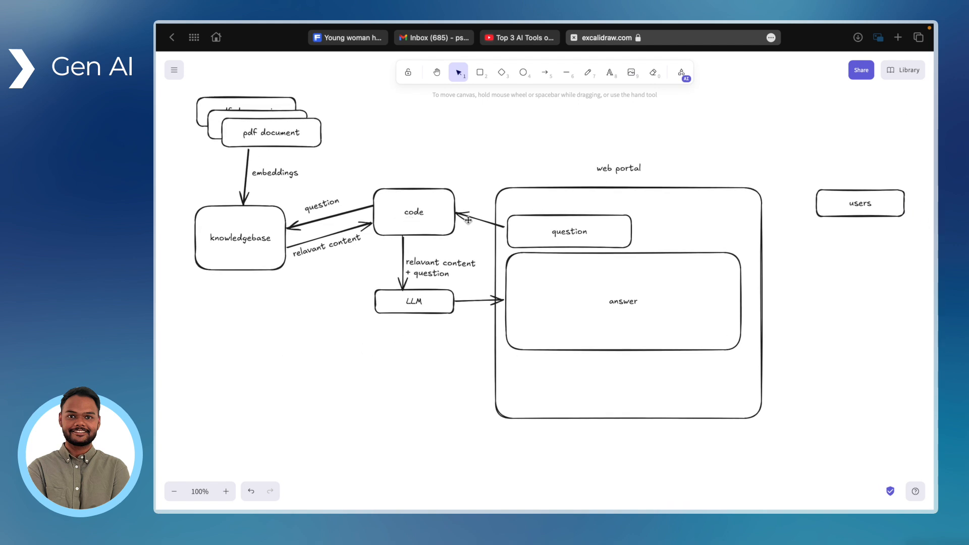
scroll(461, 195, up, 2)
scroll(461, 194, right, 1)
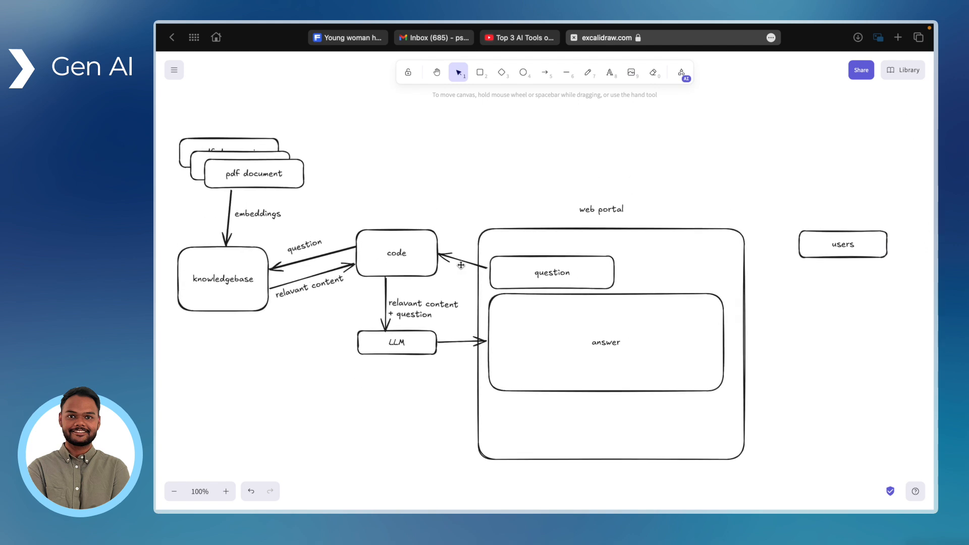
Delete the arrow from the question box to code and the arrow from LLM to the answer box
click(461, 263)
key(BackSpace)
click(466, 342)
key(BackSpace)
Move the whole web portal group and the users box together to the right, away from code and LLM
ctrl+scroll(474, 257, down, 3)
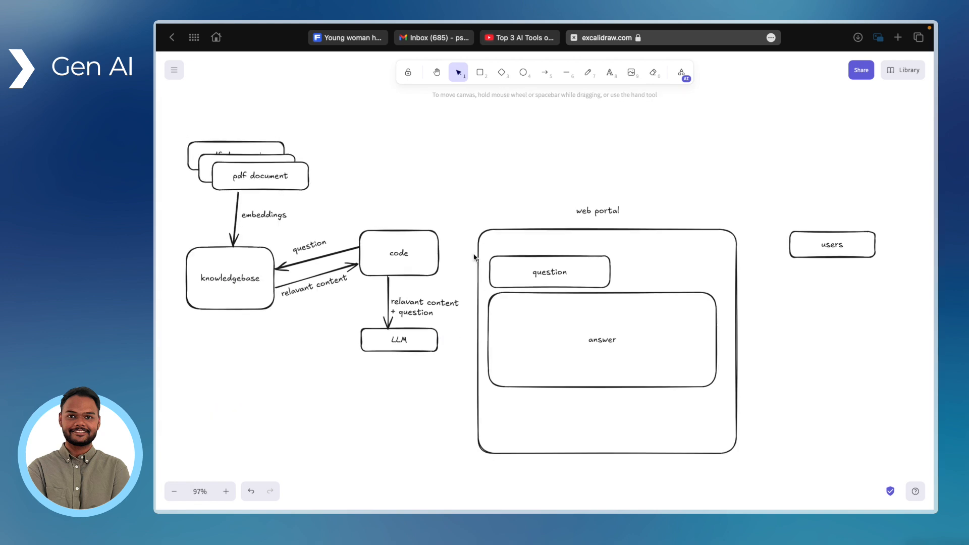
drag(440, 404, 764, 177)
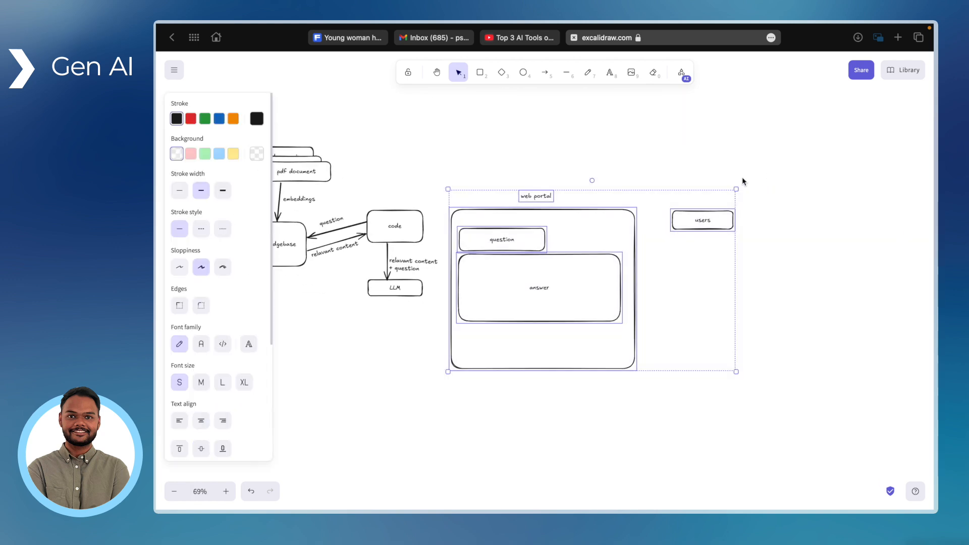
drag(619, 212, 729, 217)
click(626, 151)
Widen the web portal frame by extending its left edge toward code, leaving space beside the question and answer boxes
click(563, 248)
drag(560, 259, 472, 270)
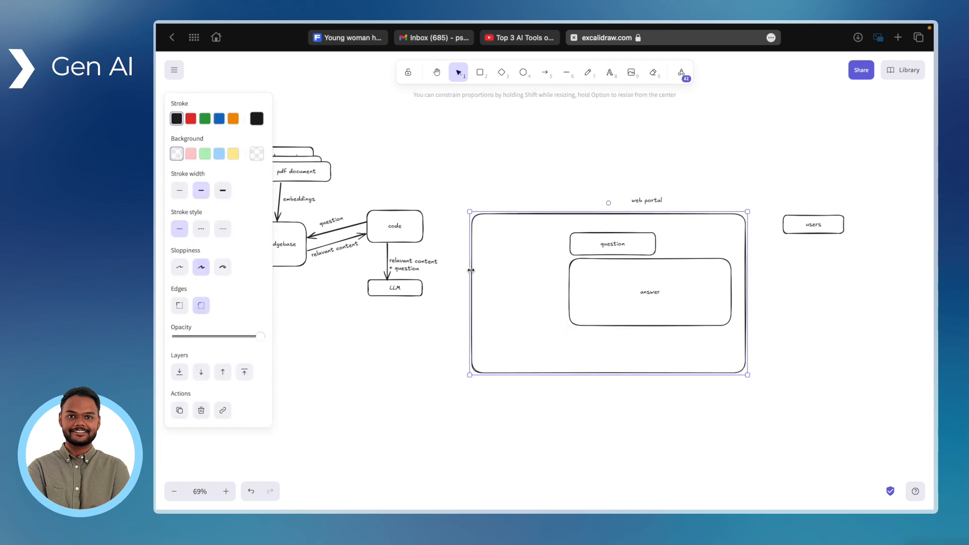
click(479, 149)
Draw a tall rounded rectangle in the empty left part of the web portal as a side panel
scroll(479, 126, up, 1)
click(480, 72)
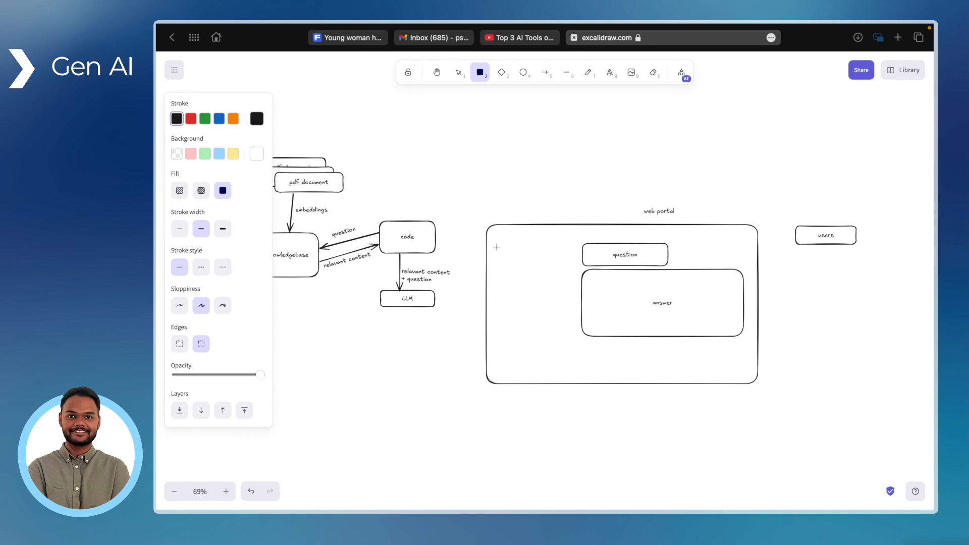
drag(573, 234, 493, 379)
Draw an arrow from the pdf documents to the top of the side panel and bend it into an upward curve
click(544, 72)
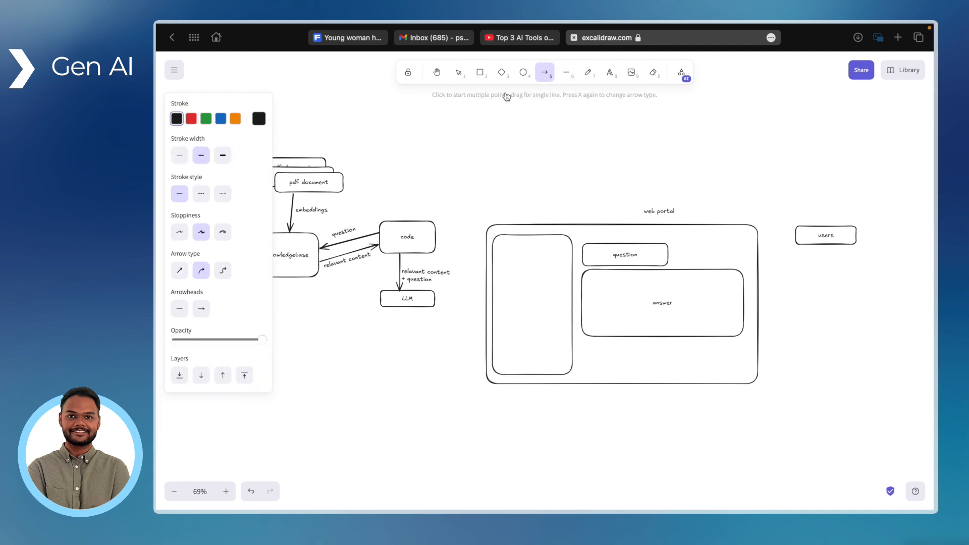
mouse_move(327, 164)
mouse_down()
mouse_move(484, 212)
mouse_move(497, 236)
mouse_up()
drag(413, 200, 473, 183)
click(580, 202)
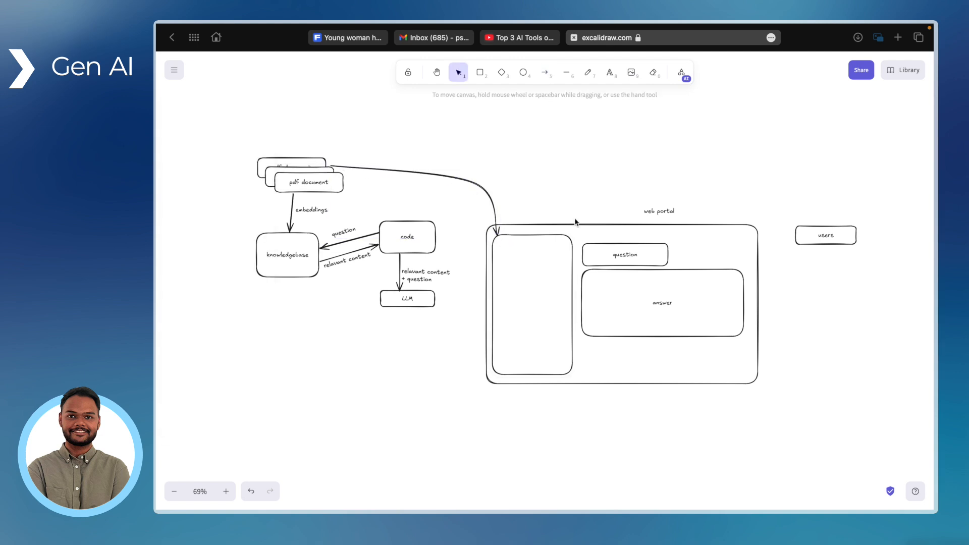
Draw a long, thin rectangle below the answer box as an input bar inside the web portal
scroll(574, 217, up, 5)
scroll(565, 198, down, 2)
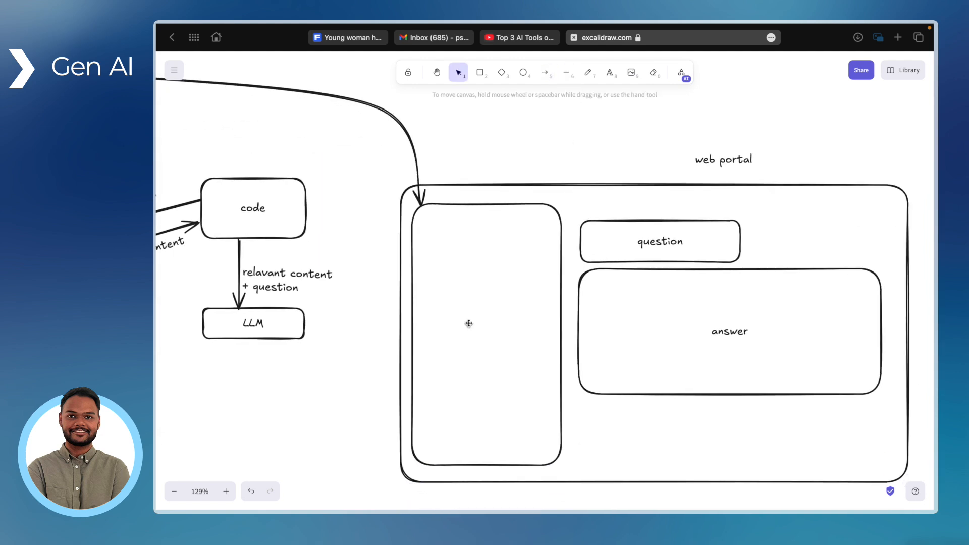
scroll(485, 325, down, 1)
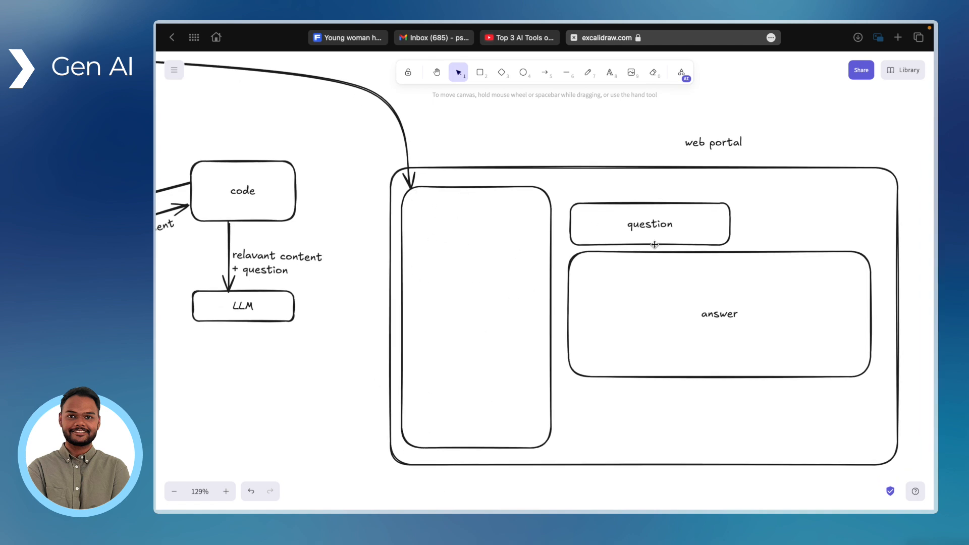
scroll(654, 245, down, 4)
click(479, 72)
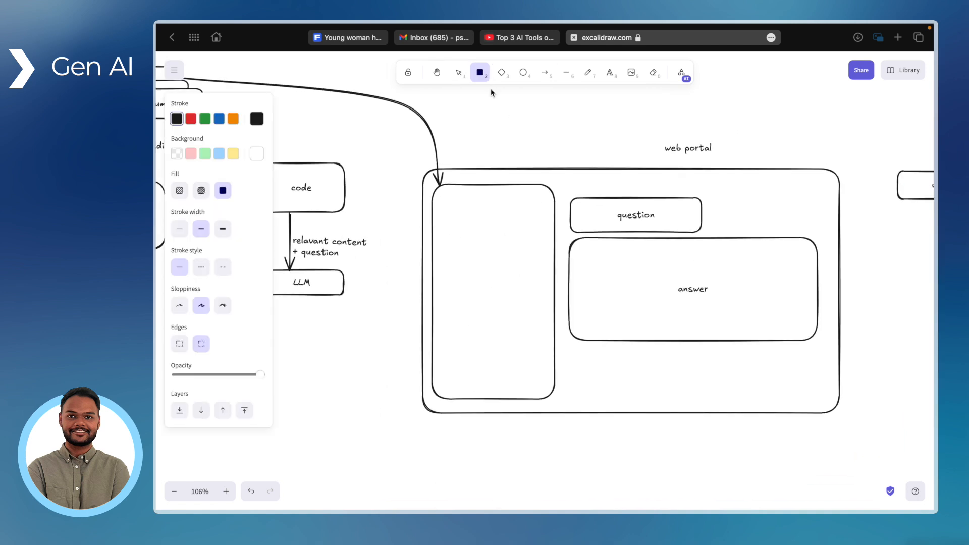
drag(570, 388, 789, 395)
Add a short right-pointing arrow at the input bar's right end and a small diamond at its left end
click(545, 72)
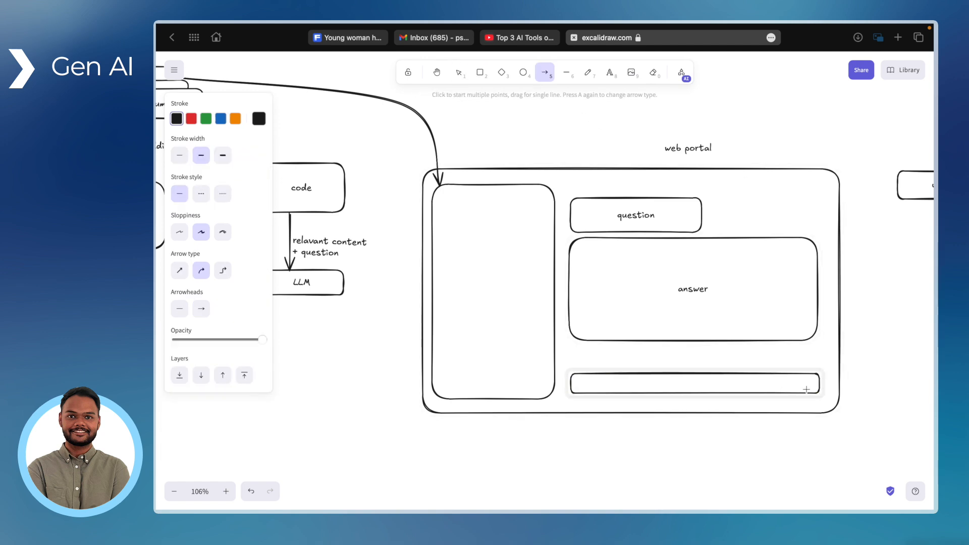
drag(804, 383, 818, 384)
click(878, 341)
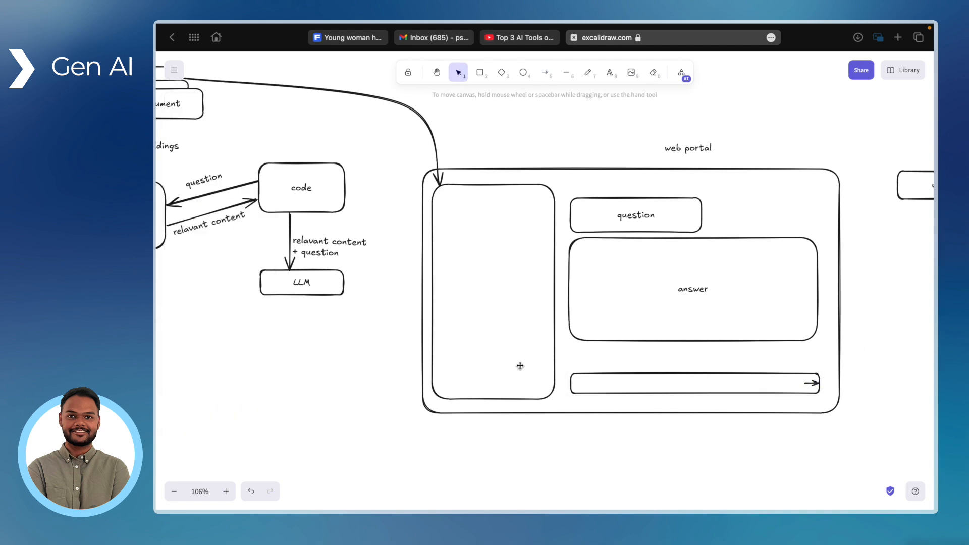
click(501, 73)
drag(587, 378, 575, 391)
click(574, 437)
Extend the web portal frame further left and draw a narrow, full-height bar beside the side panel
scroll(575, 437, up, 1)
scroll(549, 382, left, 2)
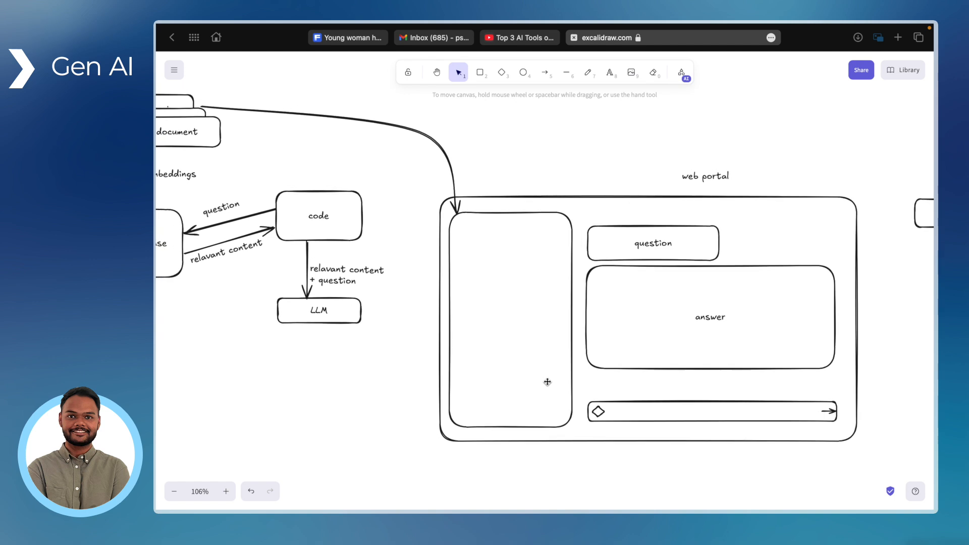
click(441, 339)
drag(441, 327, 414, 328)
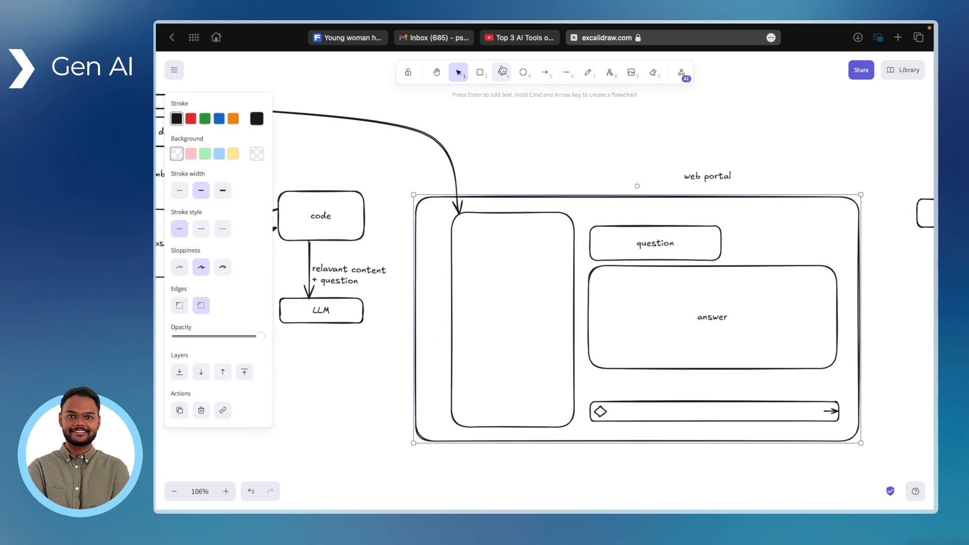
click(481, 73)
drag(442, 210, 424, 430)
Draw a small box near the top of the narrow bar and place a copy of it just below
click(480, 72)
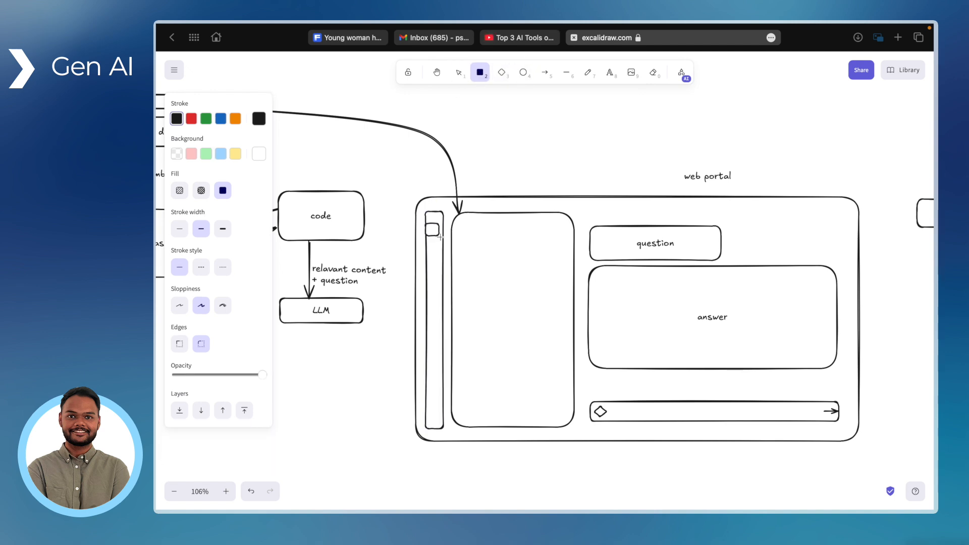
drag(443, 237, 443, 237)
drag(435, 232, 435, 259)
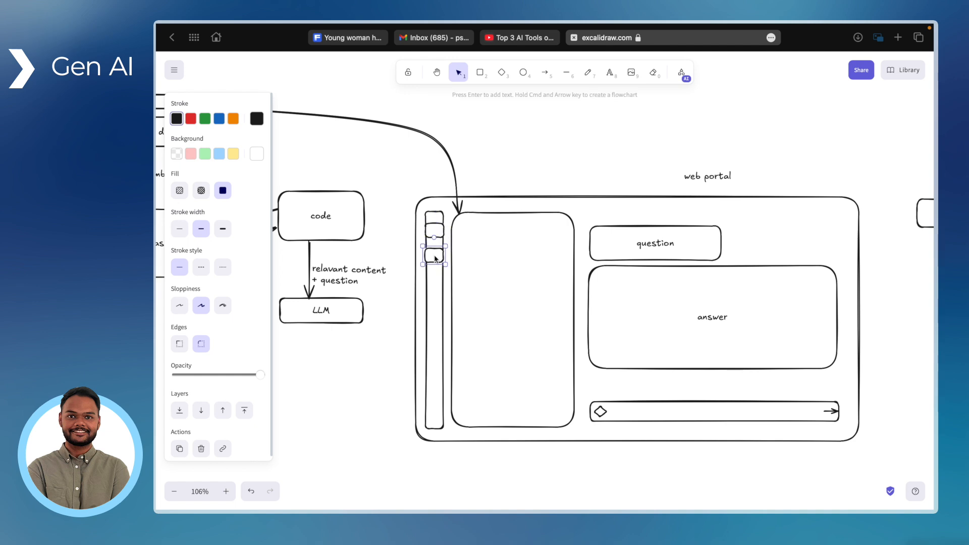
Give the lower small box a red stroke and fill, and the upper one a green stroke and fill
click(192, 120)
click(191, 154)
click(434, 225)
click(204, 118)
click(204, 153)
Paste a third small box below the red one and give it an orange stroke and yellow fill
key(super+v)
drag(426, 217, 437, 288)
click(233, 119)
click(233, 154)
click(510, 160)
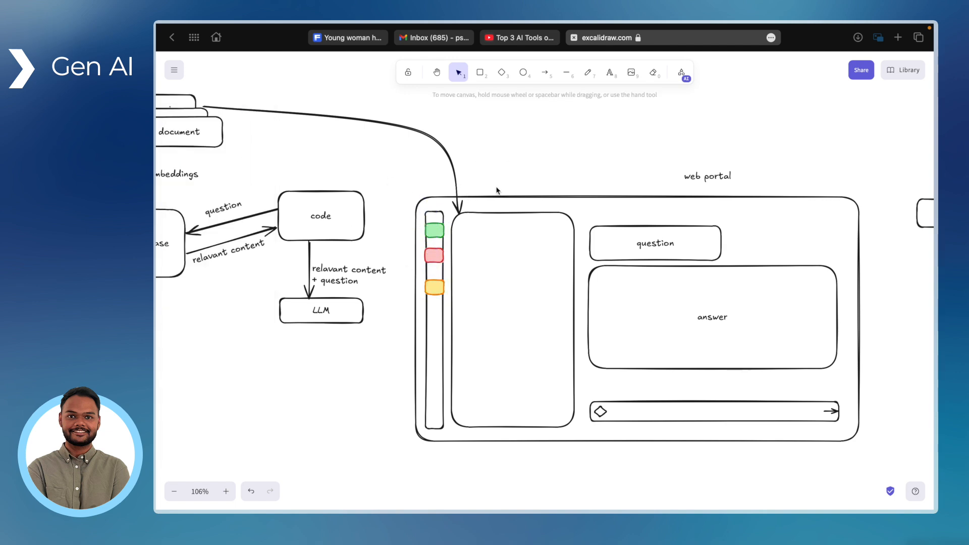
Give the tall side panel an orange stroke and yellow fill to match the third small box
click(434, 292)
click(502, 262)
click(233, 118)
click(233, 153)
click(548, 153)
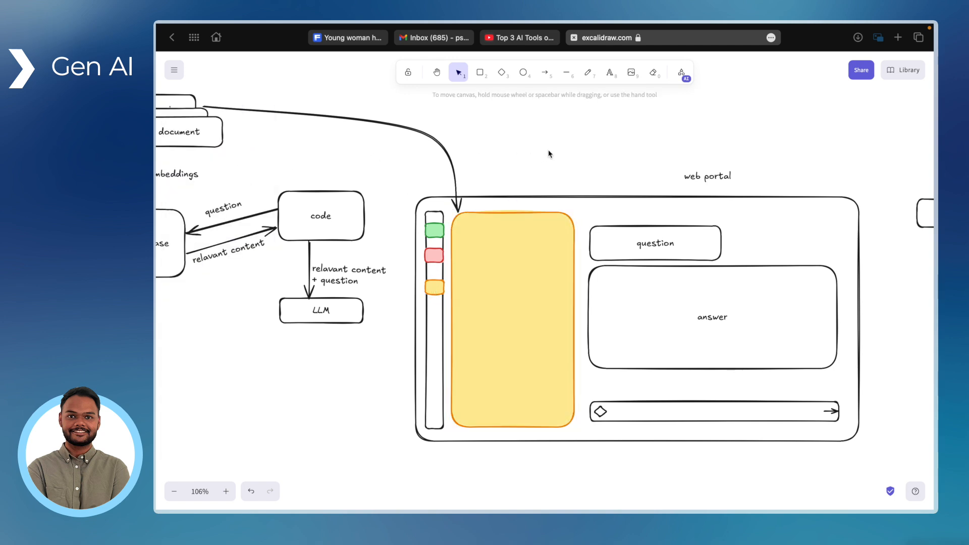
Reduce the heights of the answer box and the question box to make room for a second pair
scroll(548, 153, right, 4)
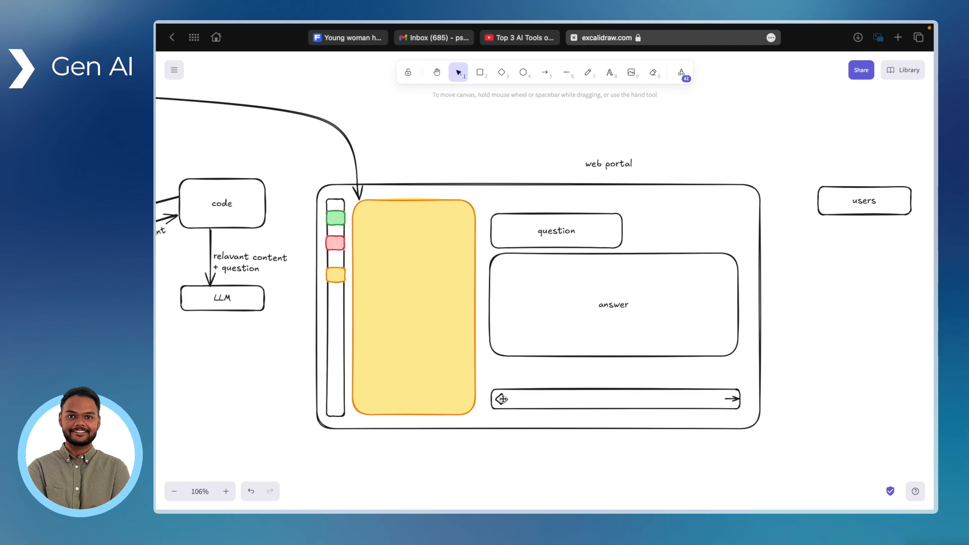
click(612, 293)
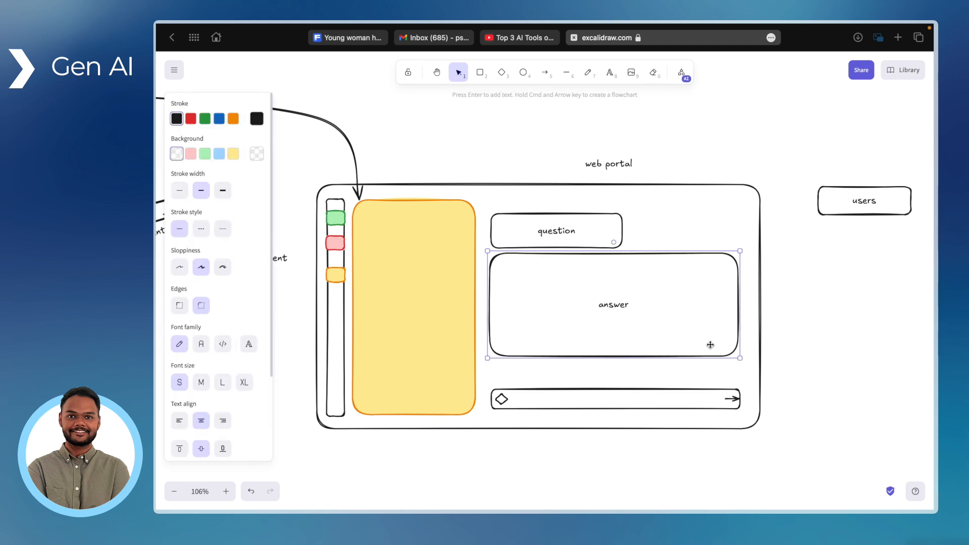
drag(694, 359, 701, 297)
click(614, 224)
drag(596, 219, 597, 231)
Duplicate the question and answer boxes and place the copied pair directly below the original pair
shift+click(590, 266)
key(super+c)
key(super+v)
drag(585, 264, 609, 338)
Move both question and answer pairs up together so they start near the top of the web portal
shift+click(598, 275)
shift+click(588, 234)
drag(585, 228, 584, 202)
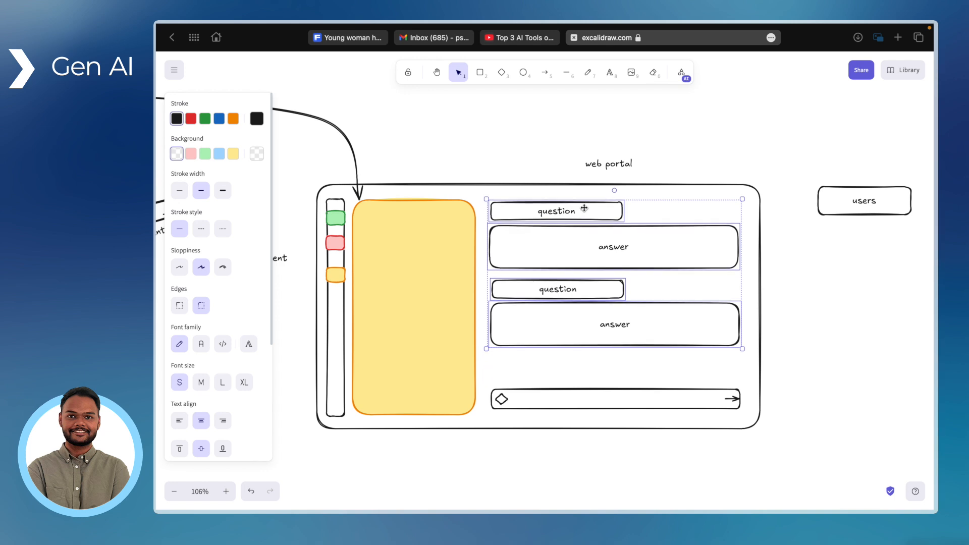
click(791, 278)
Move the "web portal" label left so it sits near the centre above the widened frame
scroll(599, 228, left, 3)
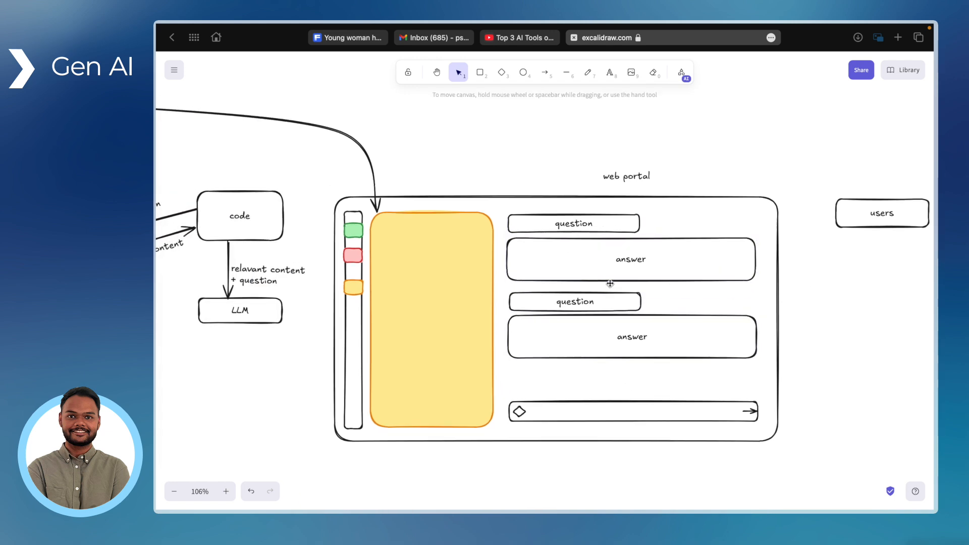
drag(669, 205, 593, 214)
click(681, 197)
Draw a rectangle above the right part of the web portal with a black stroke and transparent background
scroll(681, 198, up, 2)
scroll(681, 198, left, 2)
click(480, 72)
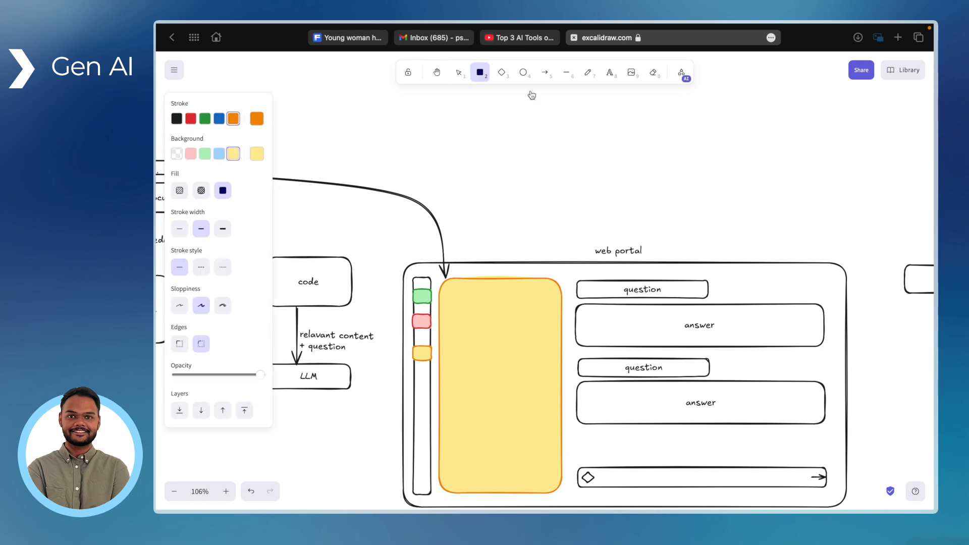
drag(848, 147, 719, 188)
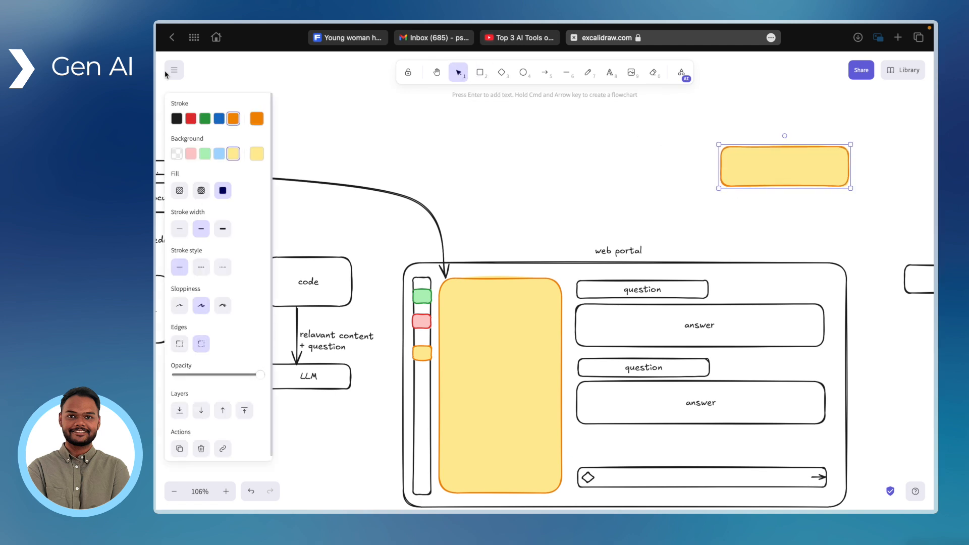
click(176, 122)
click(176, 154)
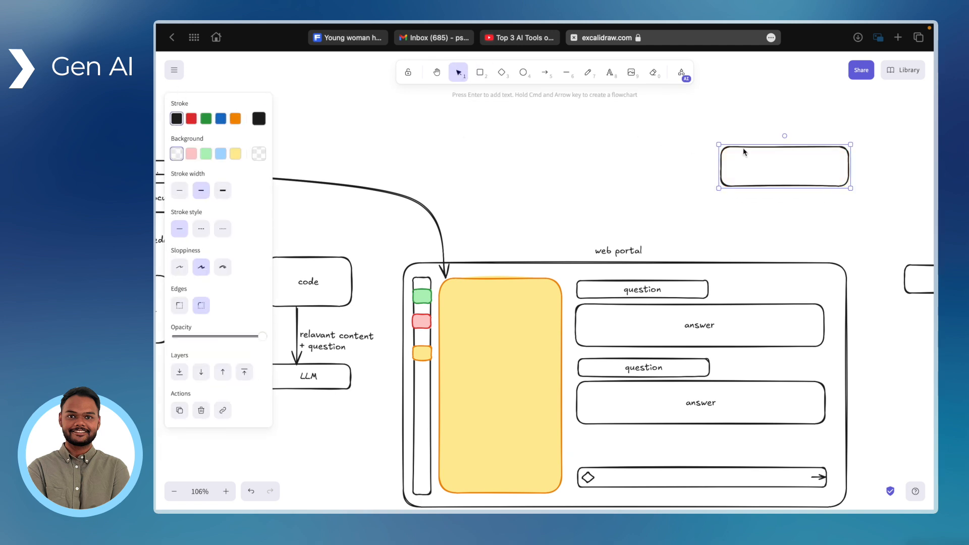
Label the new rectangle above the web portal "sql lite"
key(Return)
text(sql lite)
click(731, 239)
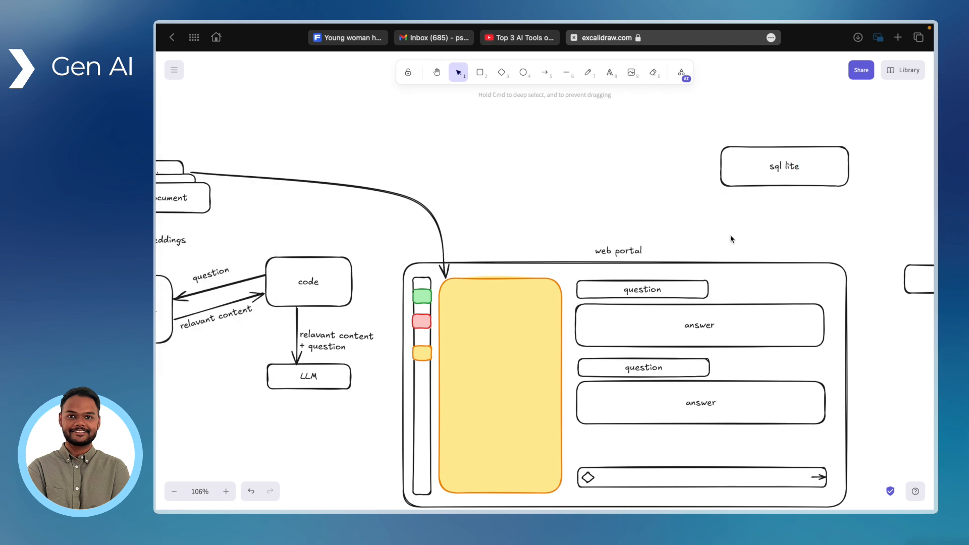
Draw an upward arrow from the top edge of the web portal to the sql lite box
scroll(731, 239, down, 2)
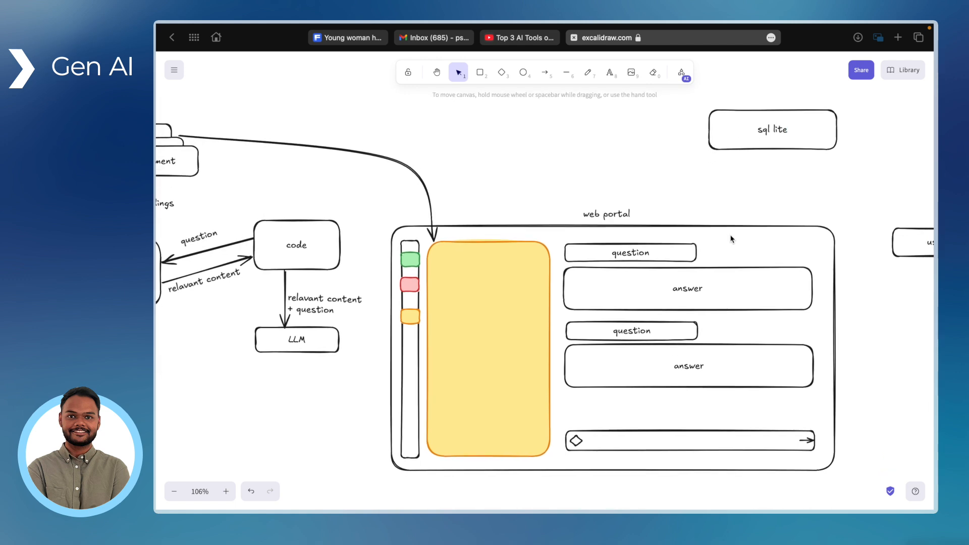
click(542, 75)
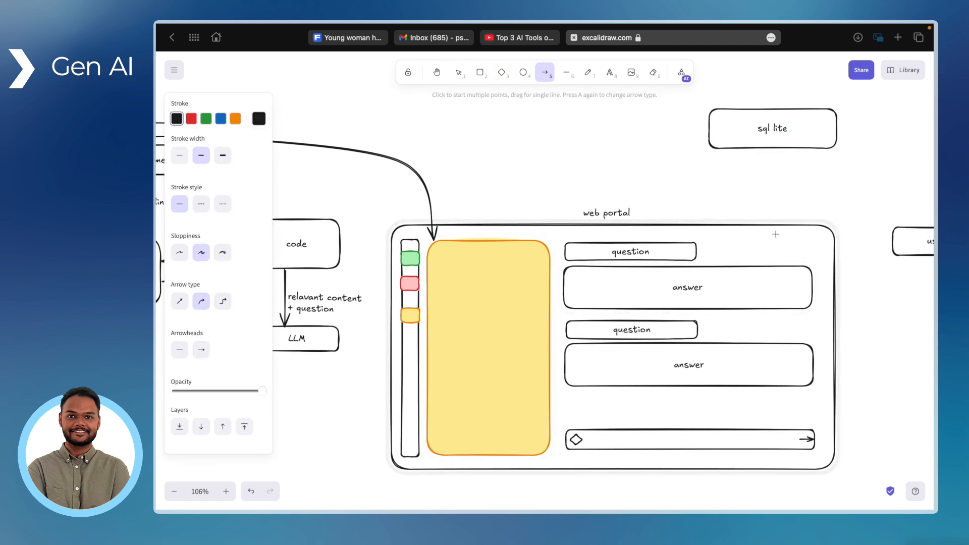
drag(779, 226, 782, 146)
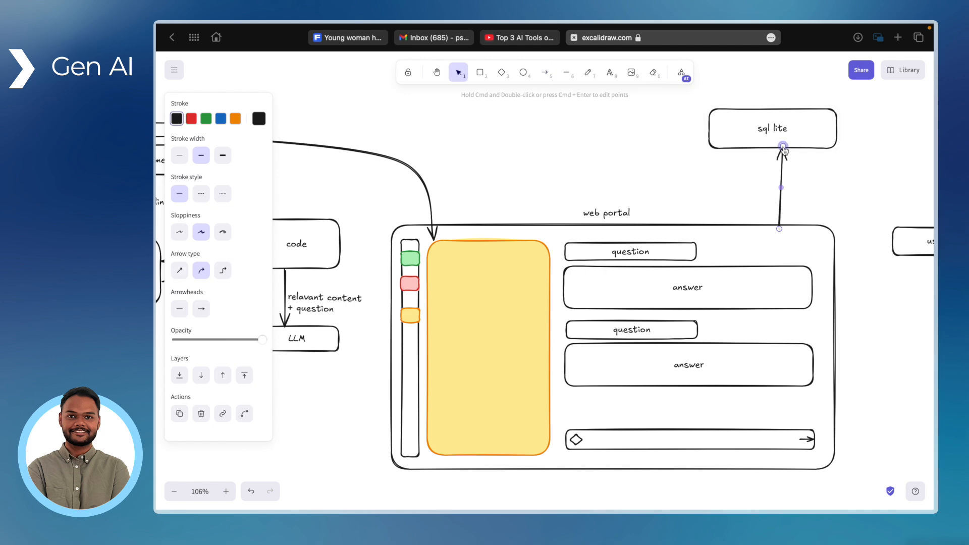
click(860, 210)
Draw a small circle in the input bar, just right of the diamond
scroll(790, 206, right, 1)
scroll(790, 206, down, 1)
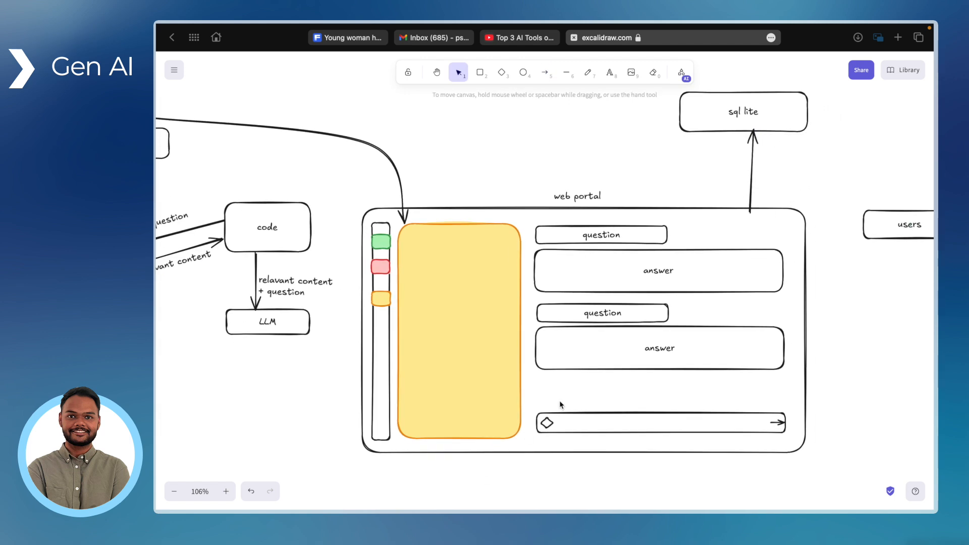
click(523, 73)
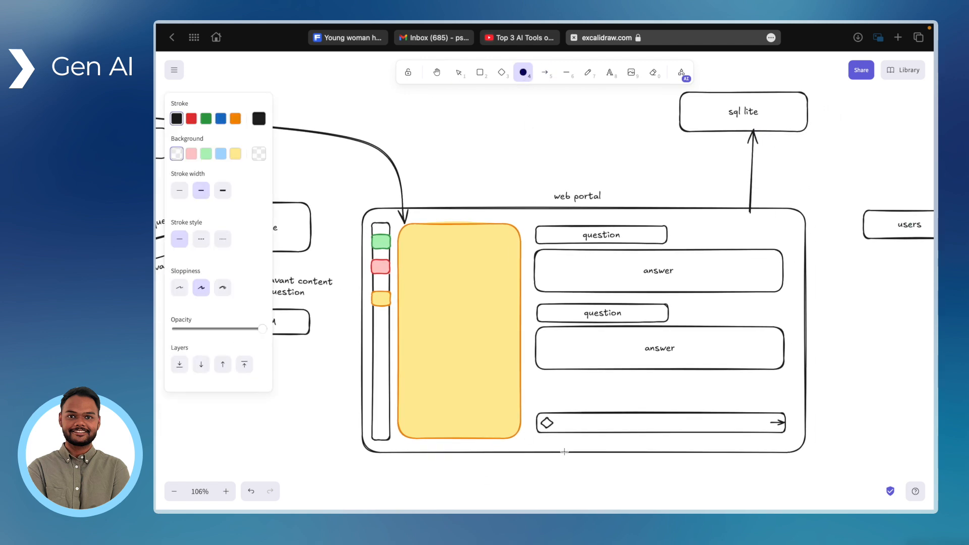
drag(559, 427, 559, 428)
click(543, 71)
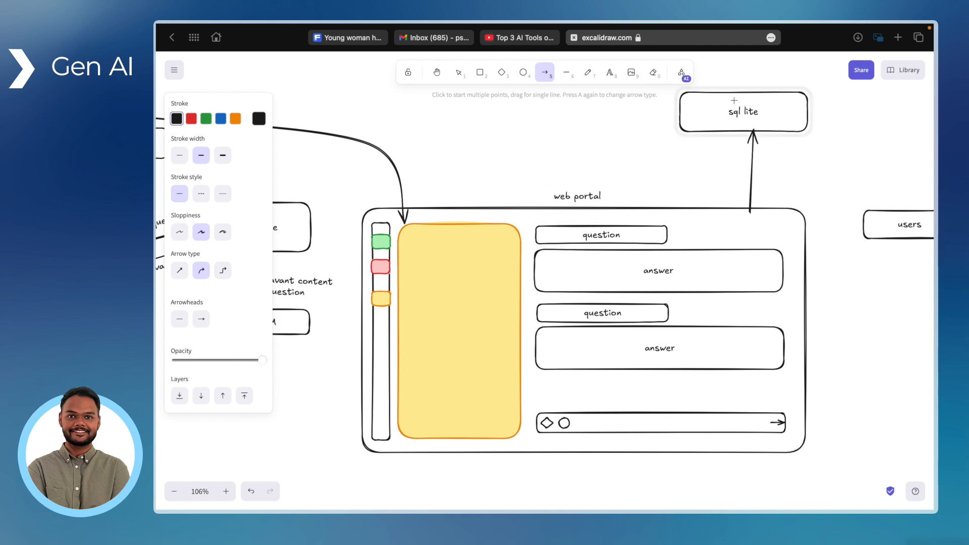
click(458, 77)
click(724, 130)
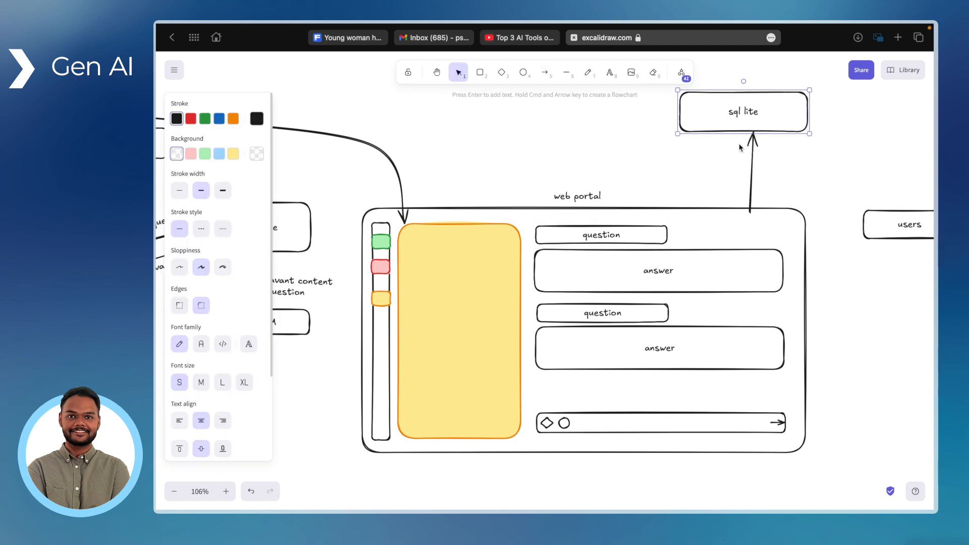
click(713, 178)
scroll(713, 177, up, 2)
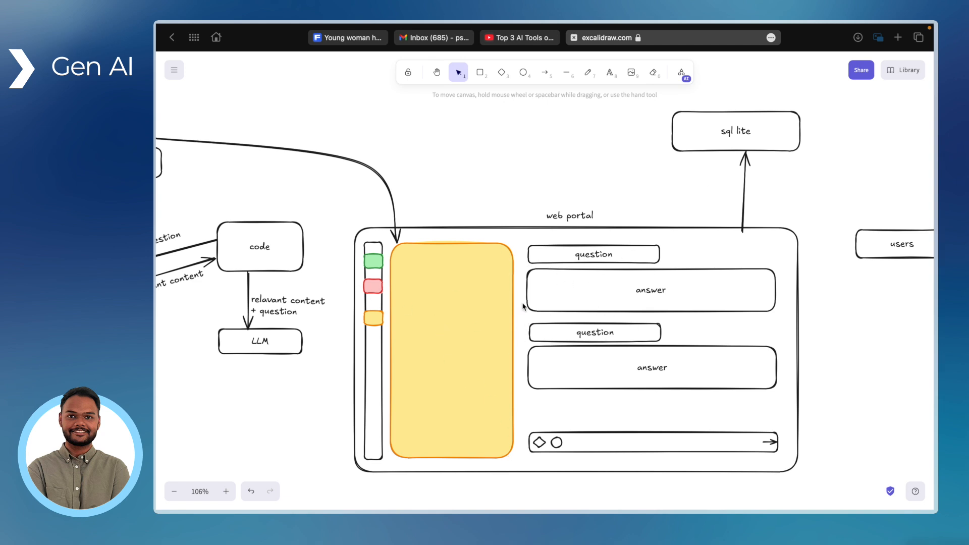
Move the sql lite box slightly to the left above the web portal, keeping its arrow attached
scroll(523, 306, down, 5)
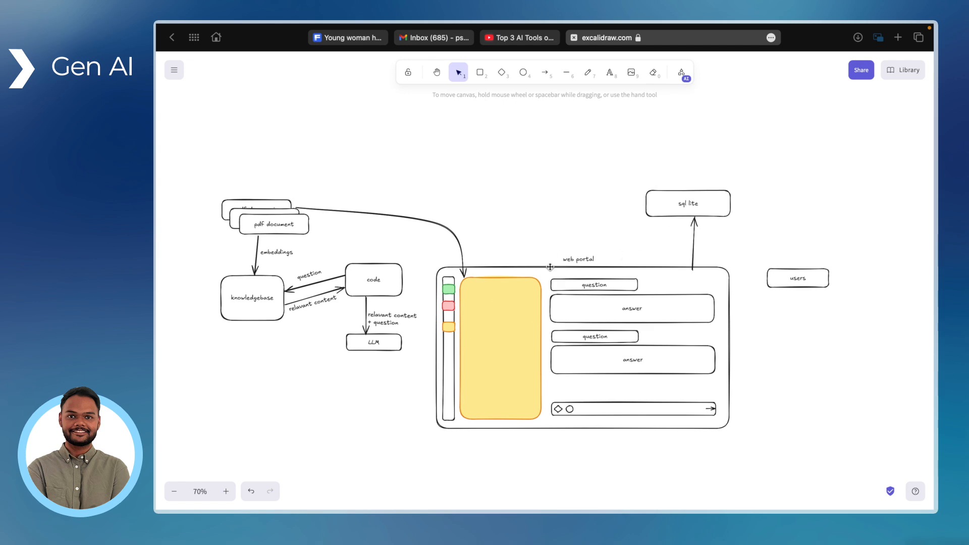
scroll(550, 267, down, 2)
mouse_move(702, 180)
mouse_down()
mouse_move(672, 180)
mouse_move(690, 183)
mouse_up()
click(707, 208)
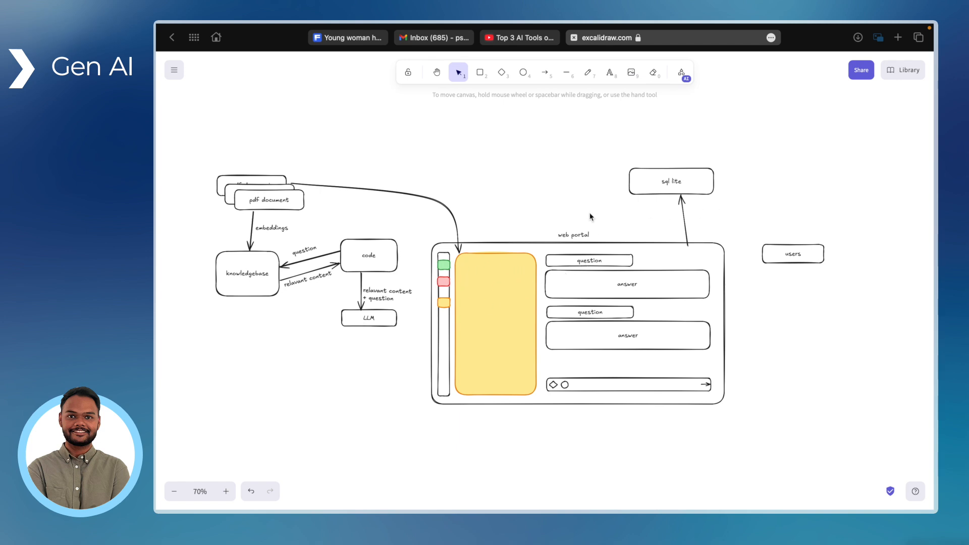
scroll(591, 216, up, 2)
scroll(637, 344, up, 5)
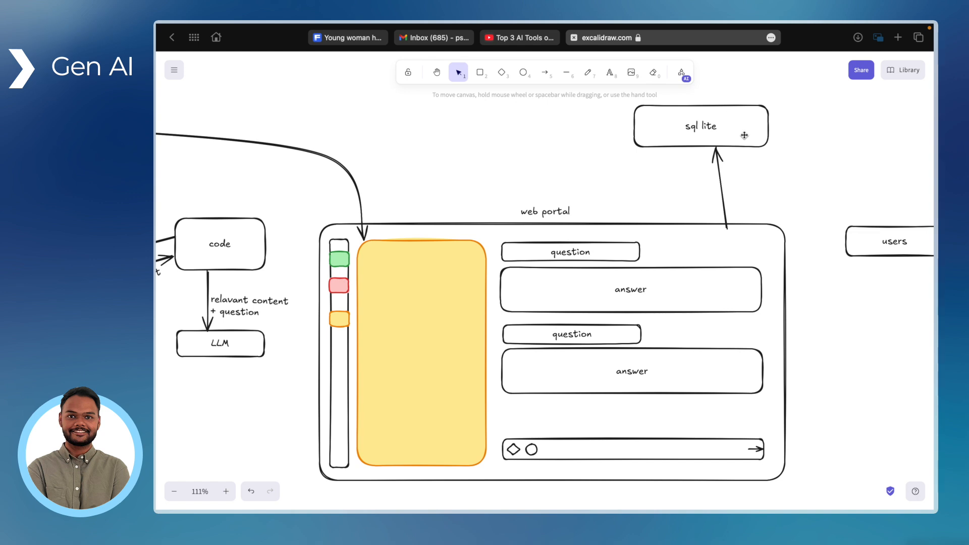
scroll(744, 135, down, 3)
scroll(744, 136, up, 3)
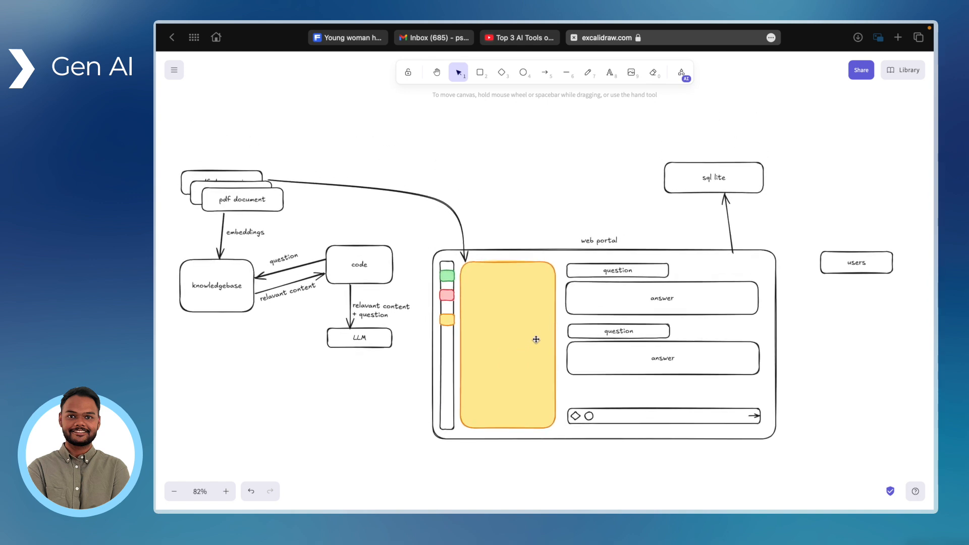
click(545, 73)
Add a red text label "PDF Parser library" and place it to the left of the embeddings arrow
scroll(409, 263, left, 5)
scroll(409, 262, up, 2)
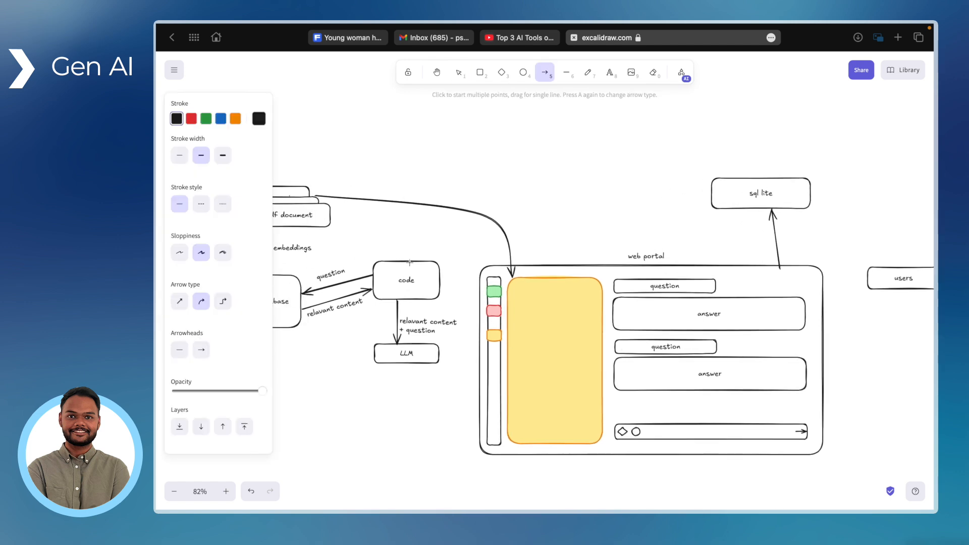
scroll(434, 286, up, 10)
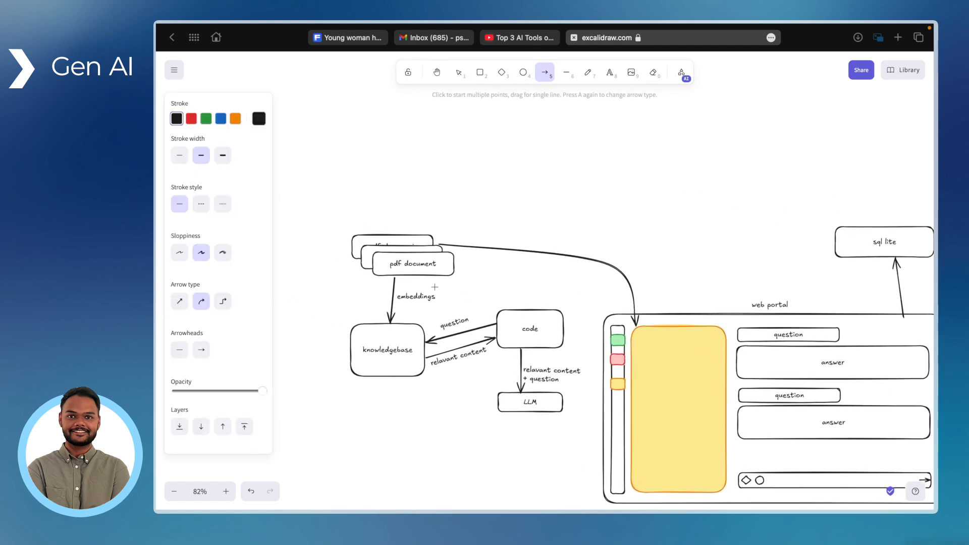
scroll(435, 287, down, 5)
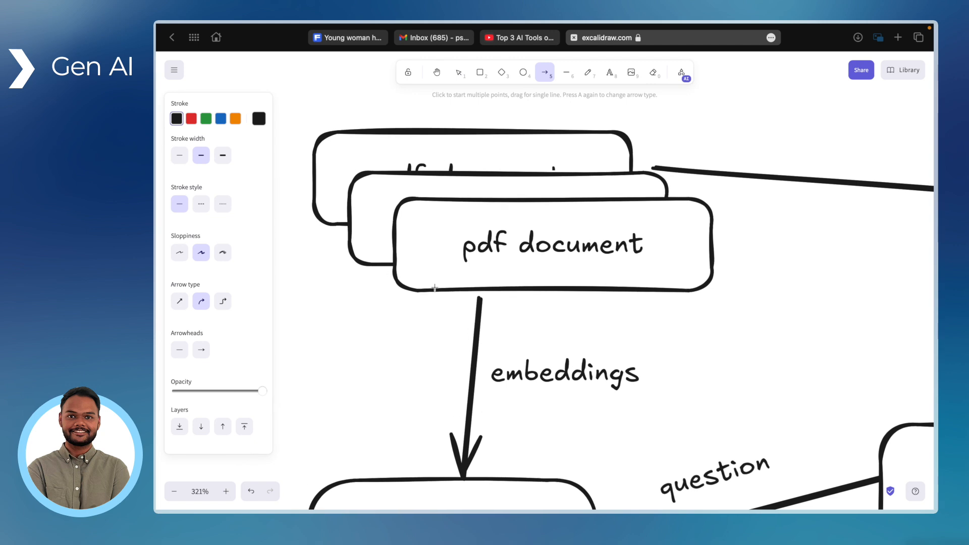
click(610, 72)
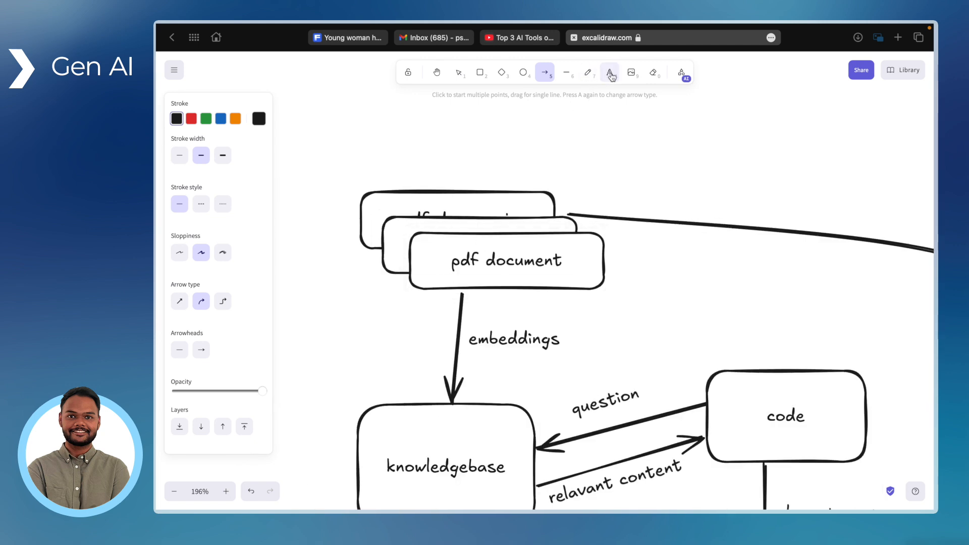
click(191, 119)
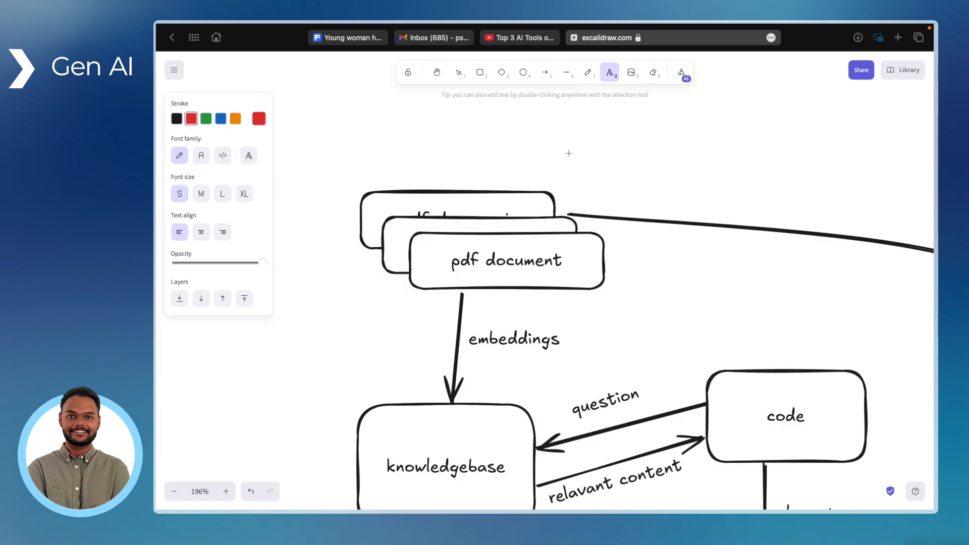
click(585, 137)
text(PDF Parser library)
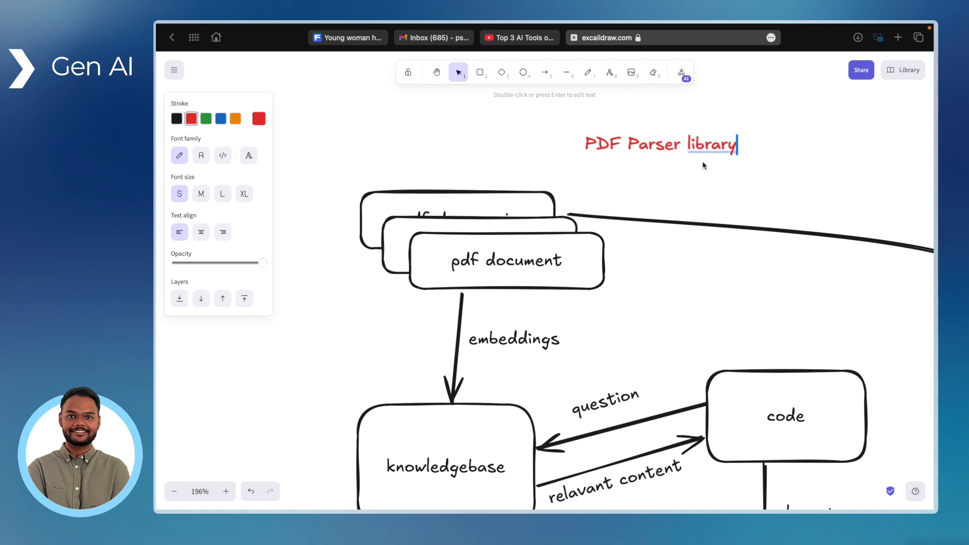
click(676, 191)
drag(656, 145, 336, 336)
scroll(336, 336, left, 2)
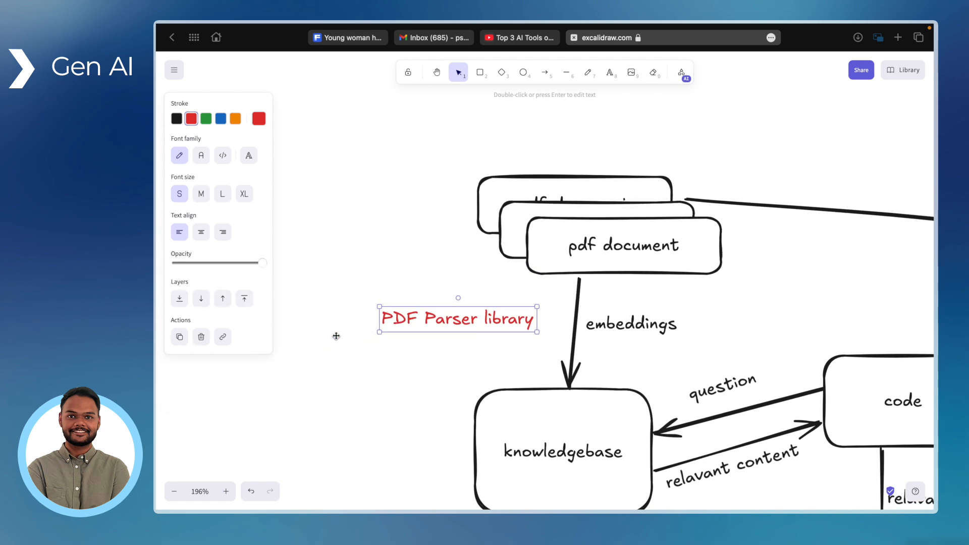
Duplicate the red label below itself with the text "Sentence transformers", and move both labels further left of the embeddings arrow
scroll(336, 336, left, 1)
scroll(606, 322, left, 3)
scroll(605, 321, down, 2)
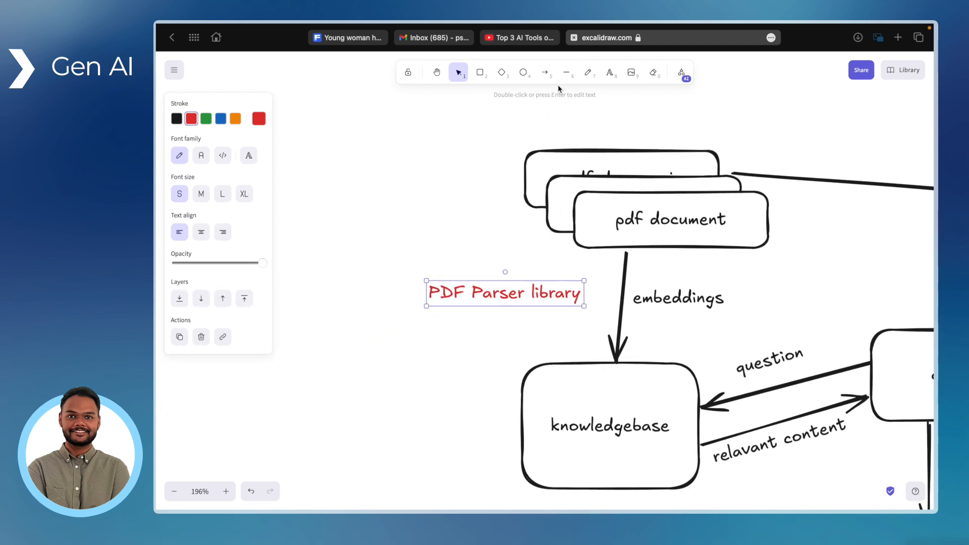
key(super+v)
drag(504, 220, 457, 337)
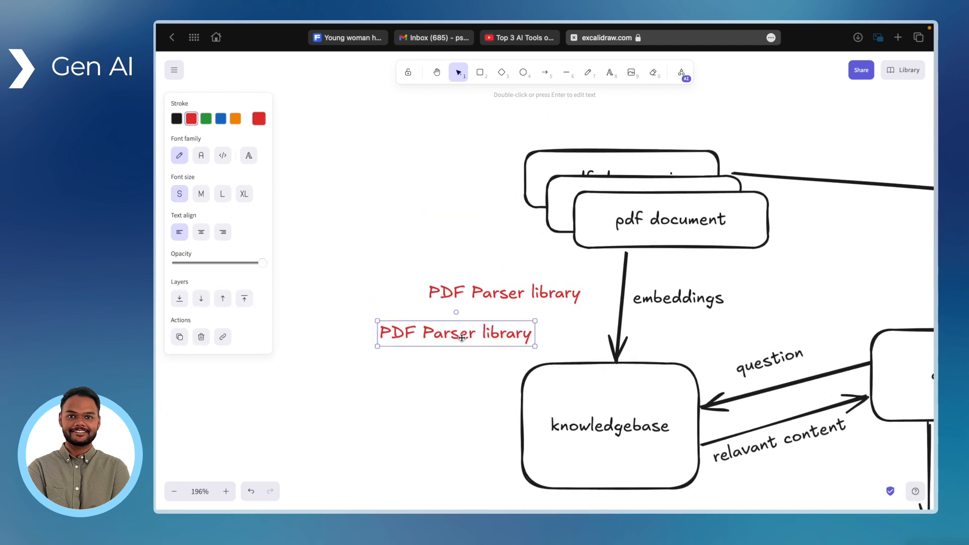
double_click(461, 337)
text(Sentence trans)
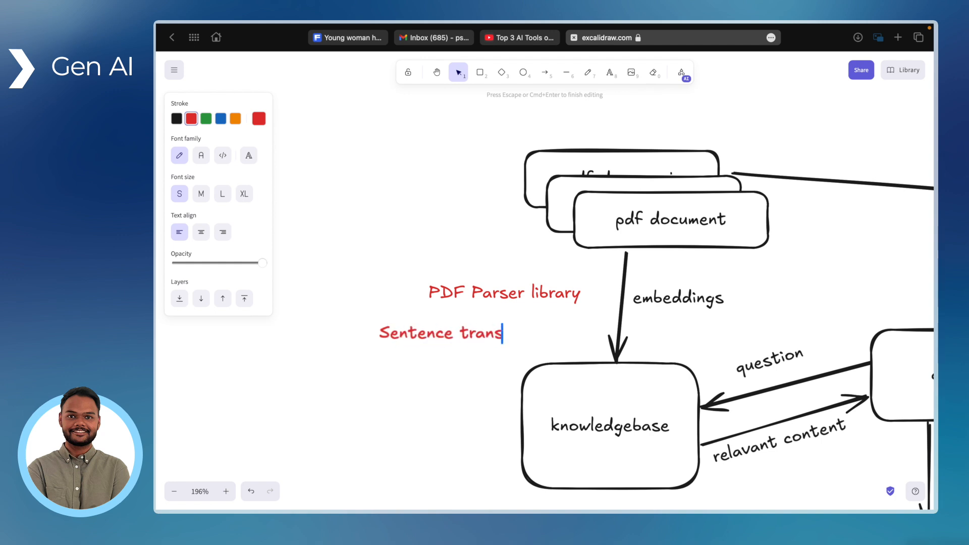
text(formers)
click(426, 265)
drag(466, 286, 408, 263)
drag(464, 336, 437, 321)
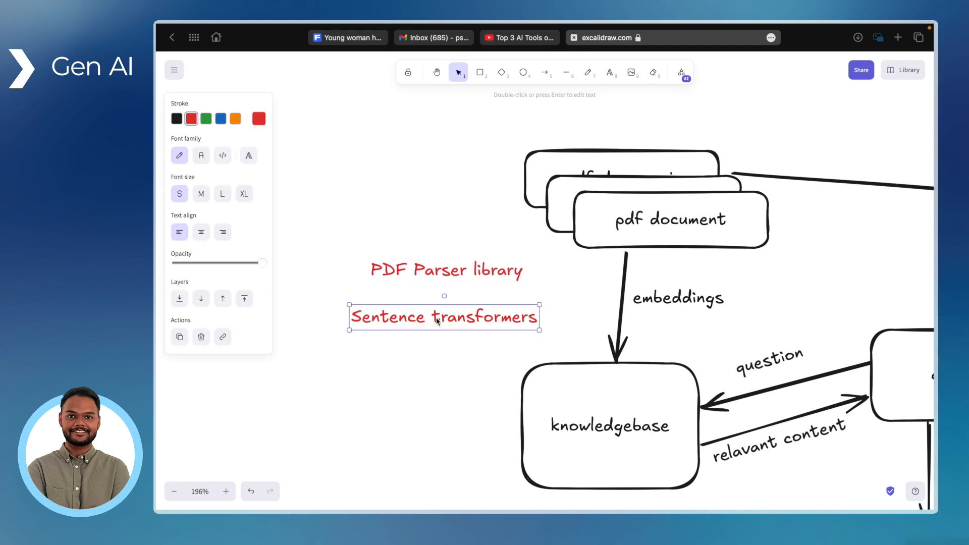
Append the model name in parentheses, "(all-MiniLM-L6-v2)", to the "Sentence transformers" label
key(Return)
text(())
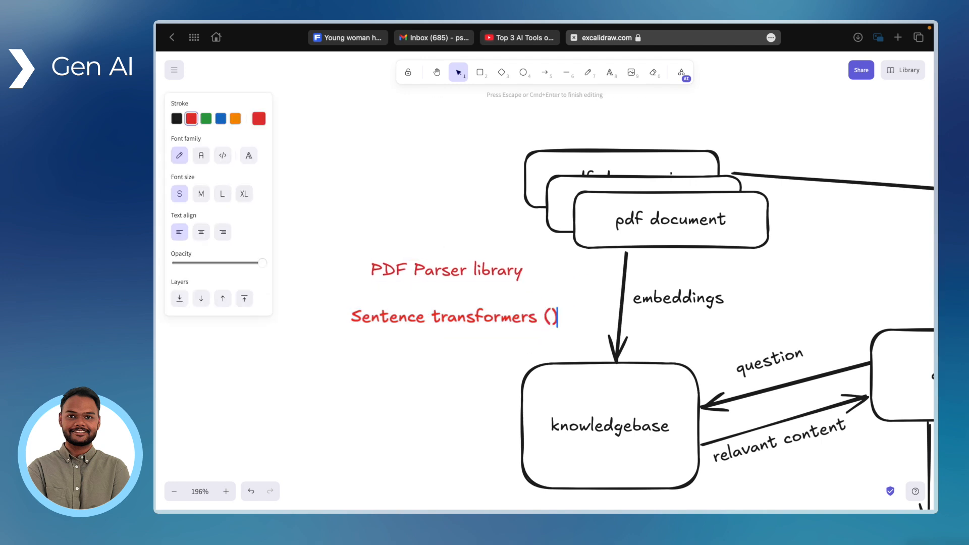
key(Left)
text(allminiLm)
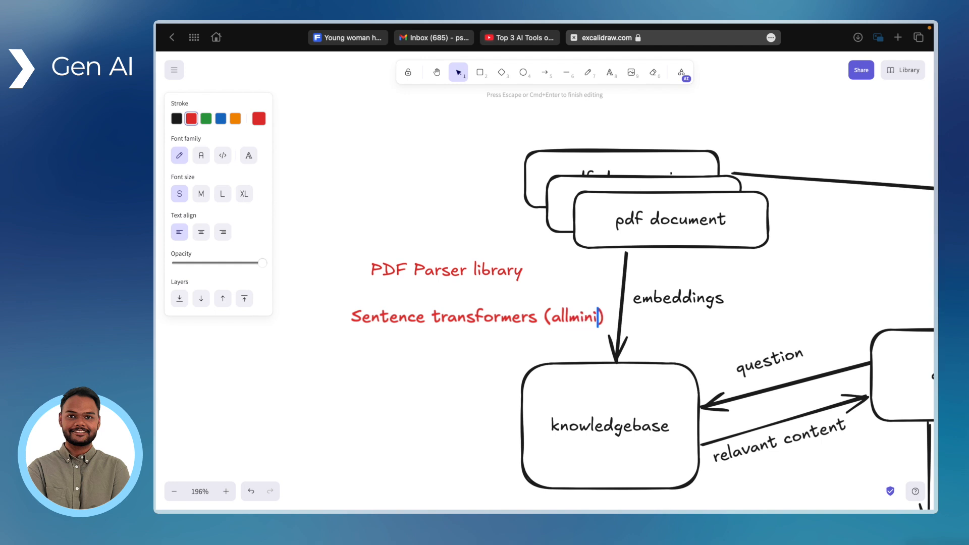
click(553, 318)
double_click(554, 317)
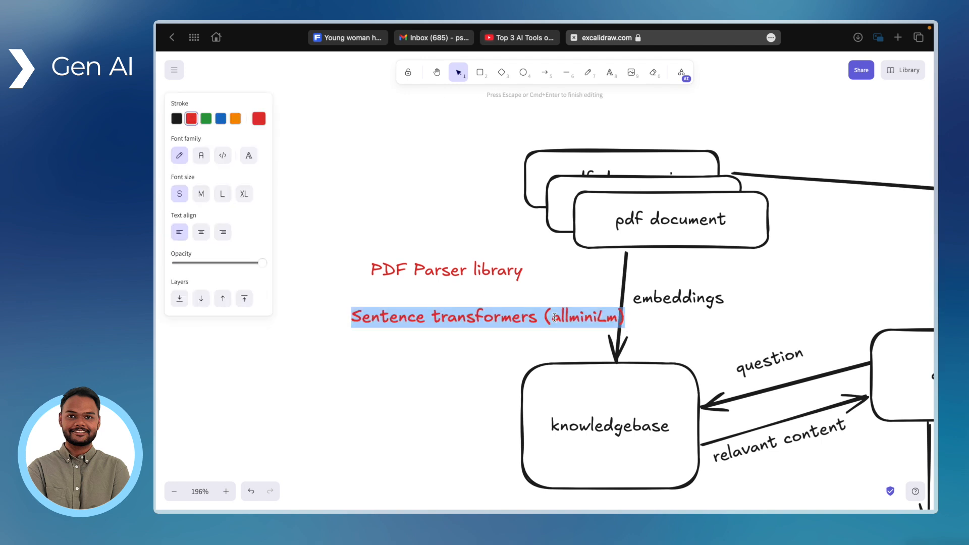
double_click(574, 320)
text(all-MiniLM-L6-v2)
click(487, 371)
Break the "Sentence transformers" label so that the parenthesised model name sits on its own second line
double_click(545, 316)
click(545, 315)
key(Return)
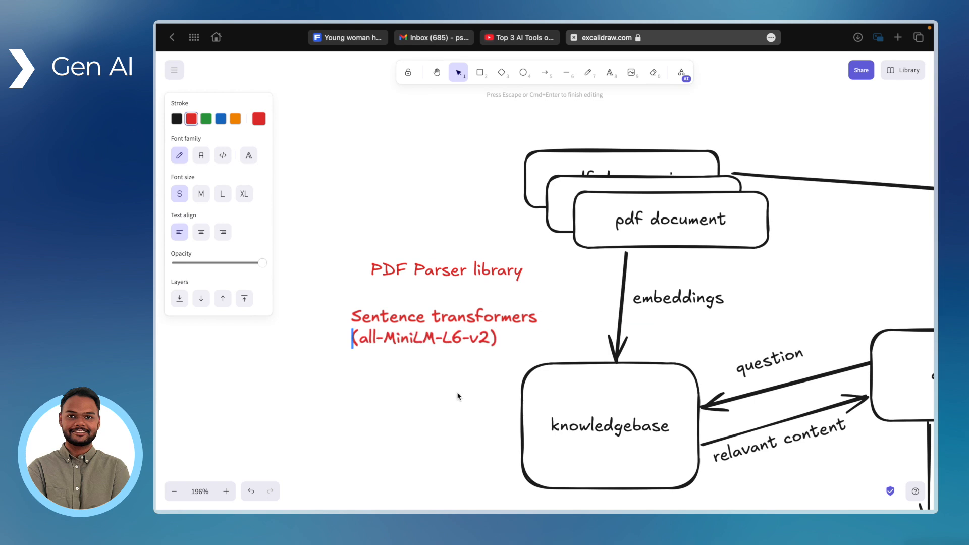
click(491, 373)
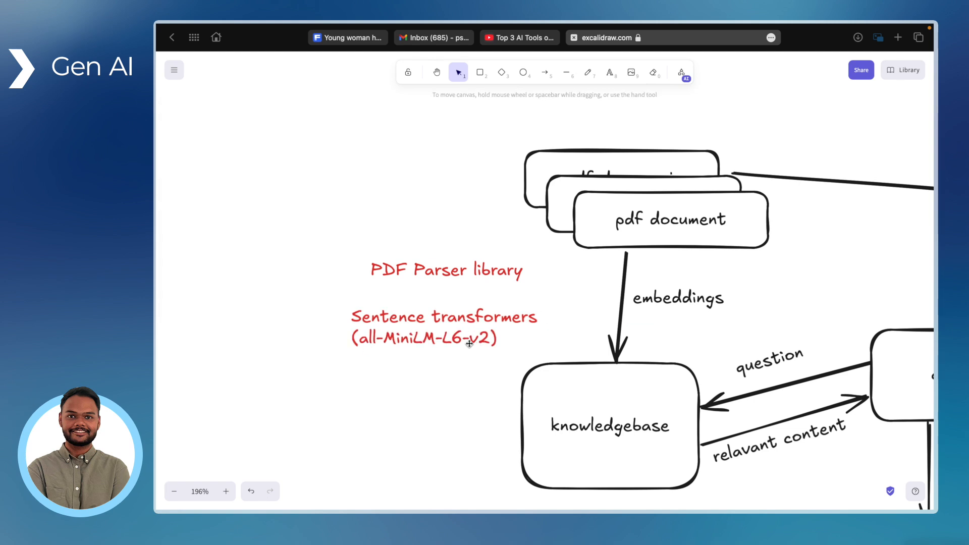
Space the two red labels apart, moving "PDF Parser library" up beside the pdf documents and "Sentence transformers" slightly left
drag(469, 271, 450, 240)
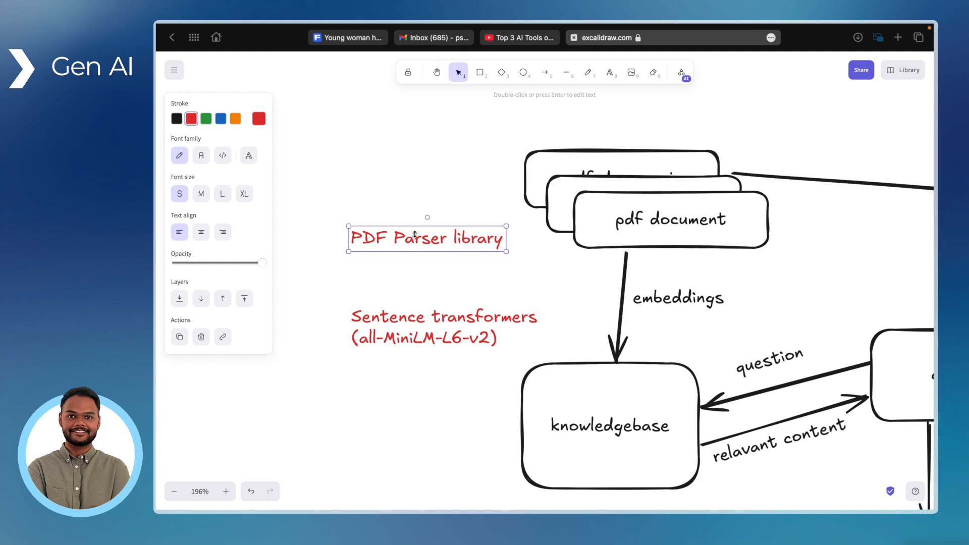
drag(453, 336, 439, 342)
scroll(435, 411, down, 4)
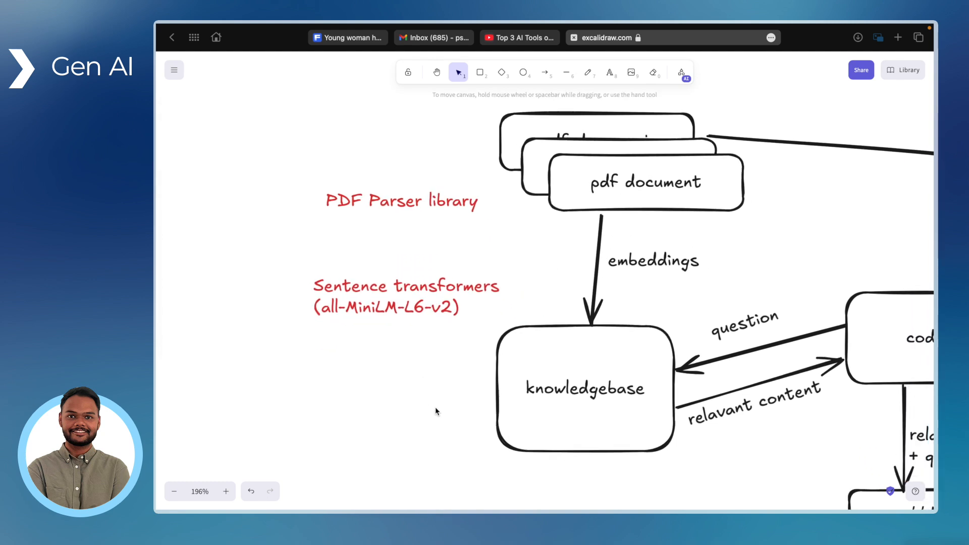
Duplicate the "Sentence transformers" label to the left of the knowledgebase box and change the copy's text to "chromaDB"
drag(392, 235, 385, 318)
double_click(404, 324)
text(chromaDB)
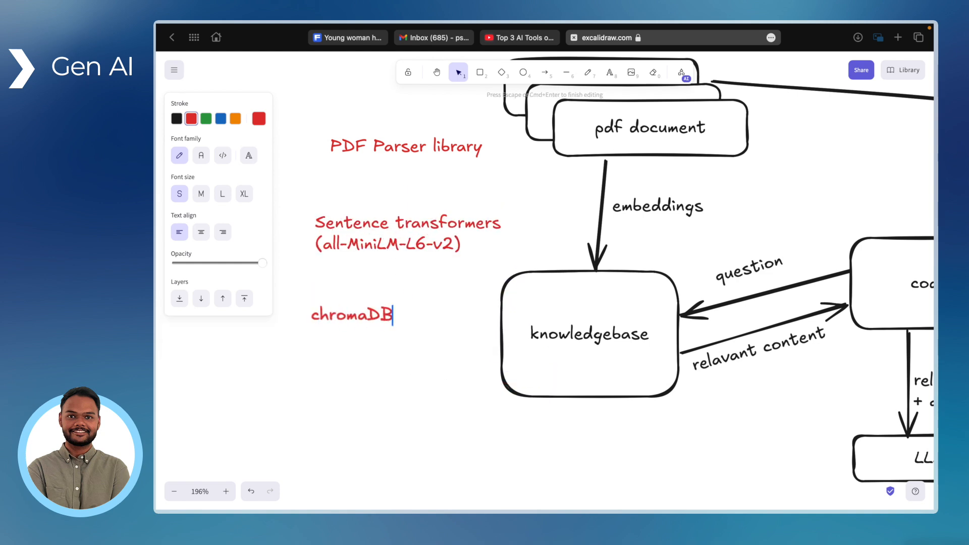
click(386, 337)
mouse_move(364, 316)
mouse_down()
mouse_move(386, 320)
mouse_move(378, 316)
mouse_up()
click(445, 416)
Place a copy of the "chromaDB" label above the code box and change its text to "flask"
scroll(436, 216, right, 2)
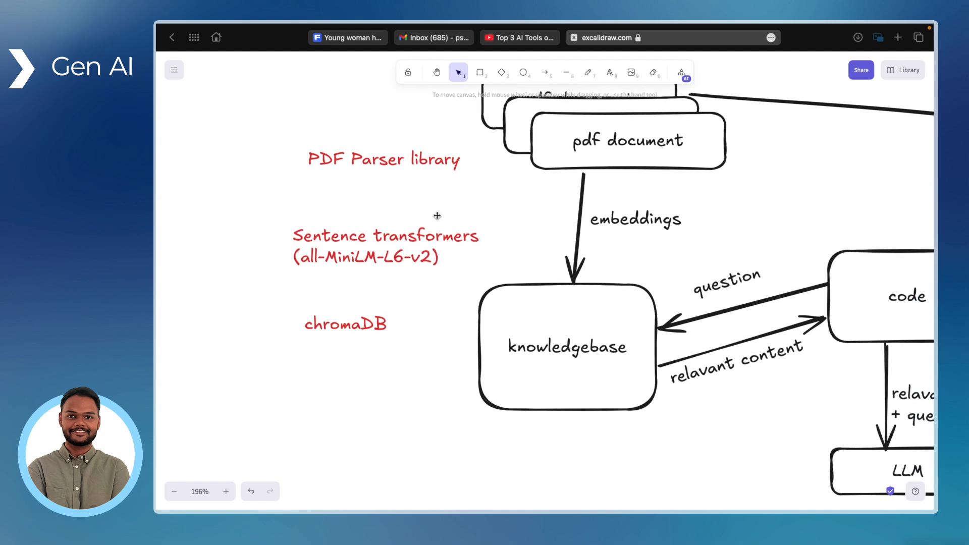
scroll(560, 314, down, 5)
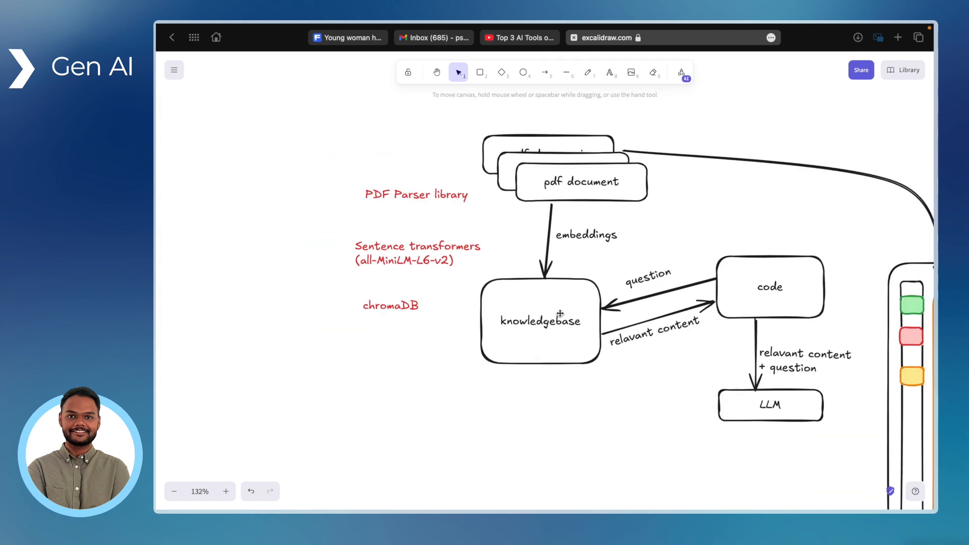
scroll(505, 308, right, 2)
click(379, 301)
drag(380, 301, 738, 232)
double_click(739, 234)
text(flas)
click(802, 234)
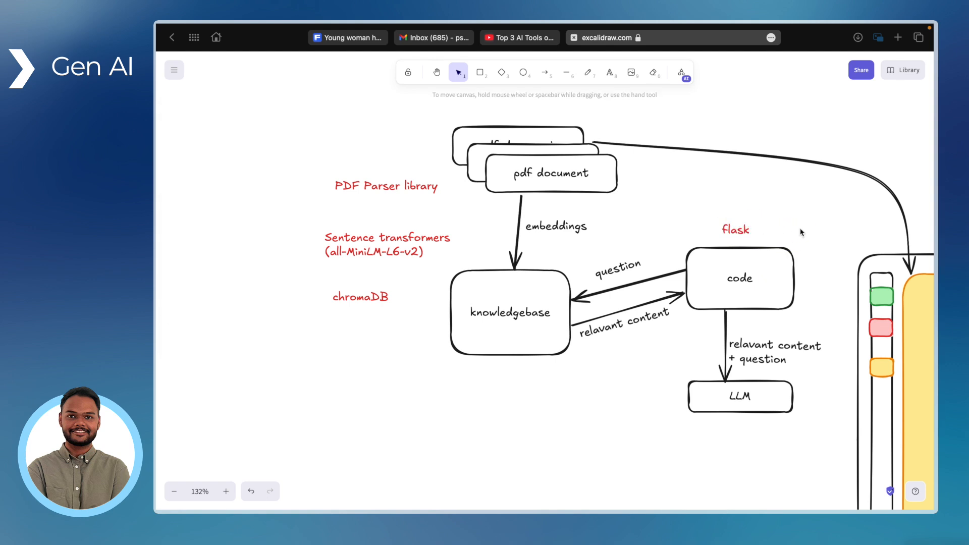
scroll(801, 233, right, 3)
scroll(801, 233, up, 5)
scroll(801, 232, down, 3)
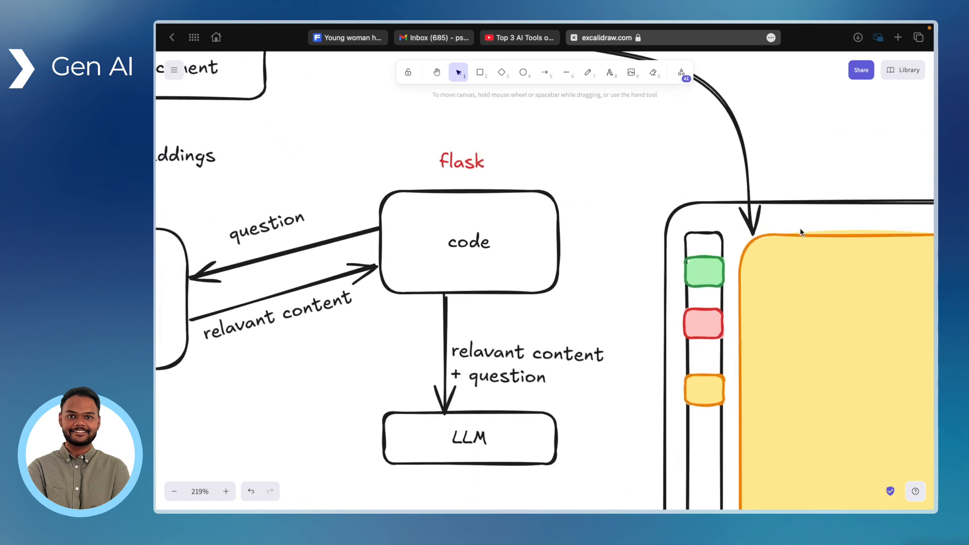
scroll(546, 216, down, 5)
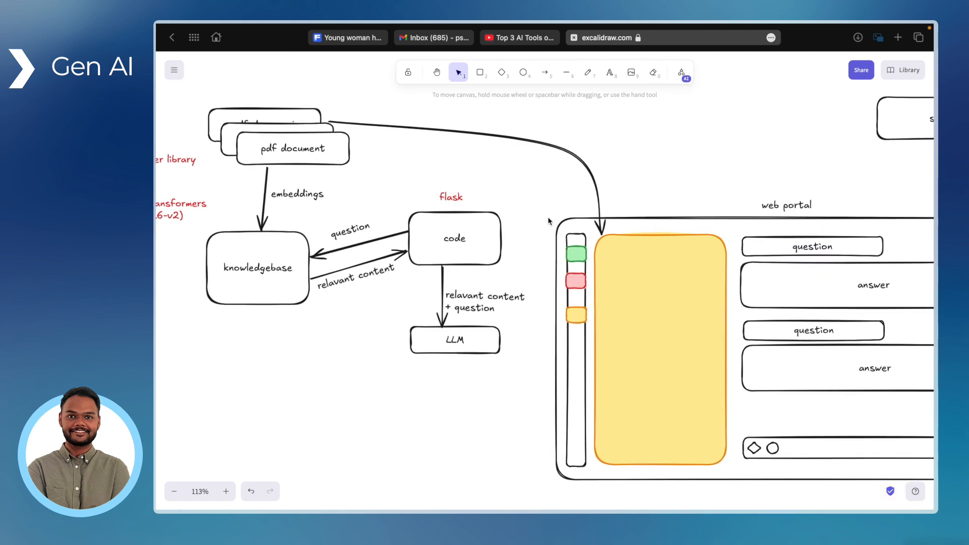
scroll(547, 216, down, 2)
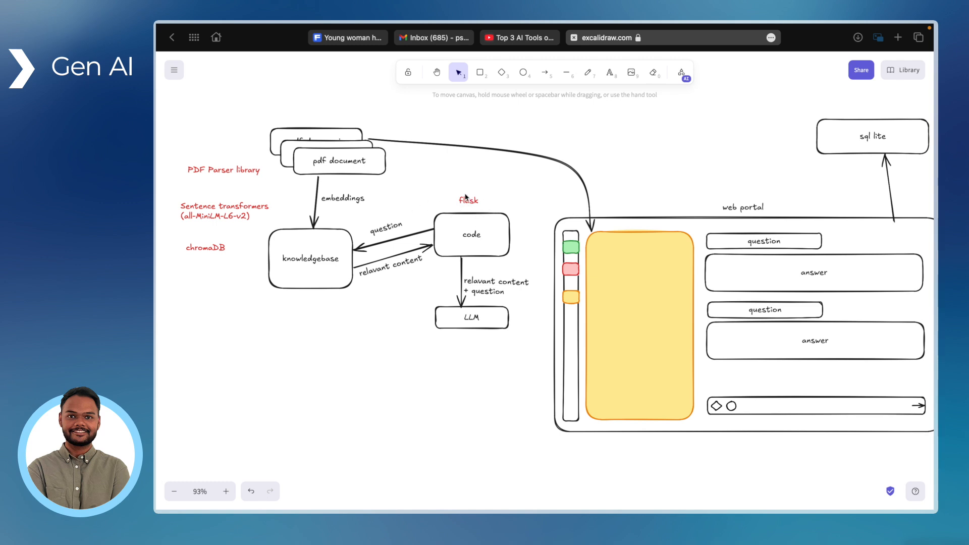
Copy the "flask" label, change the copy's text to "Open AI", and place it just below the LLM box's left corner
scroll(457, 219, up, 4)
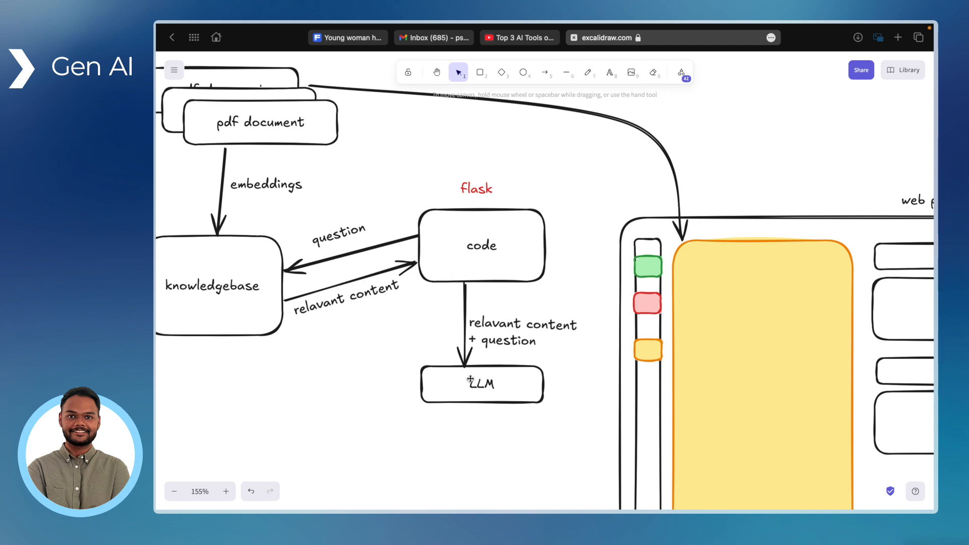
click(478, 190)
drag(478, 190, 409, 377)
double_click(410, 378)
text(Open AI)
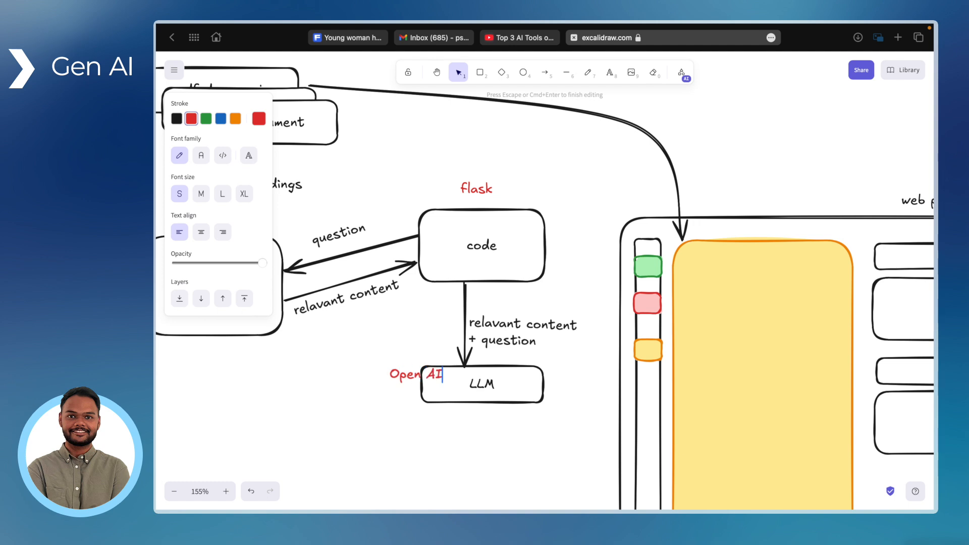
click(410, 363)
drag(409, 377, 403, 423)
scroll(402, 424, down, 5)
click(501, 452)
Add a red text label "HTML, CSS & JS" and place it just left of the "web portal" title
scroll(502, 452, down, 3)
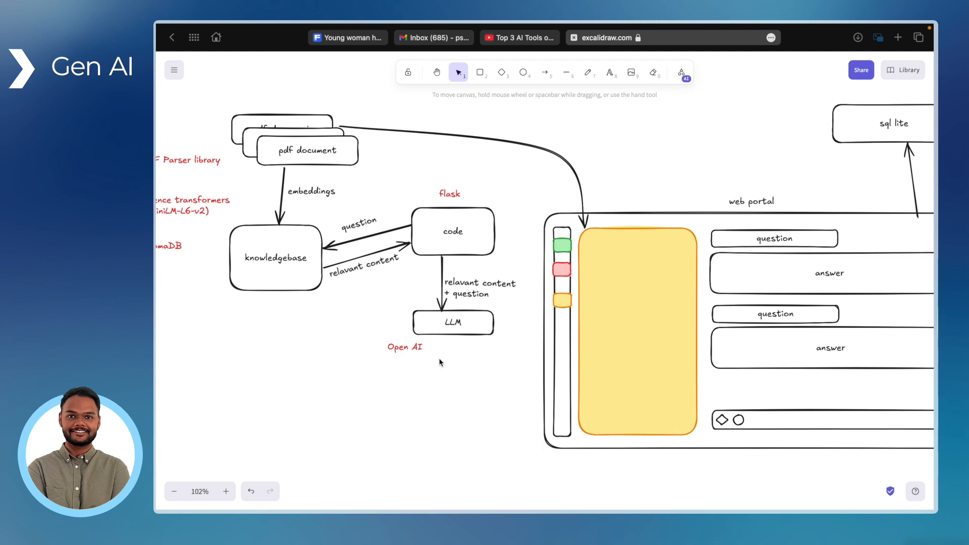
scroll(719, 282, right, 5)
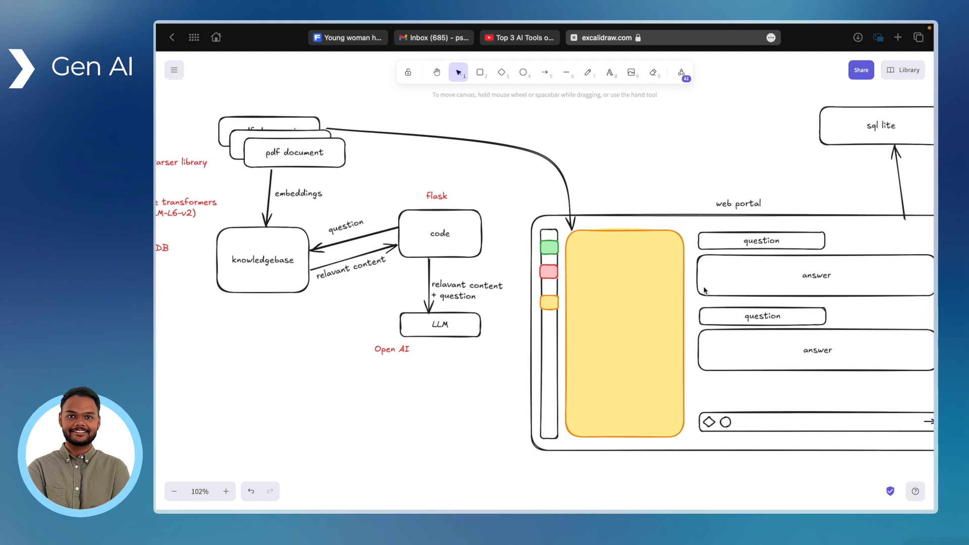
scroll(706, 291, down, 2)
scroll(705, 290, down, 1)
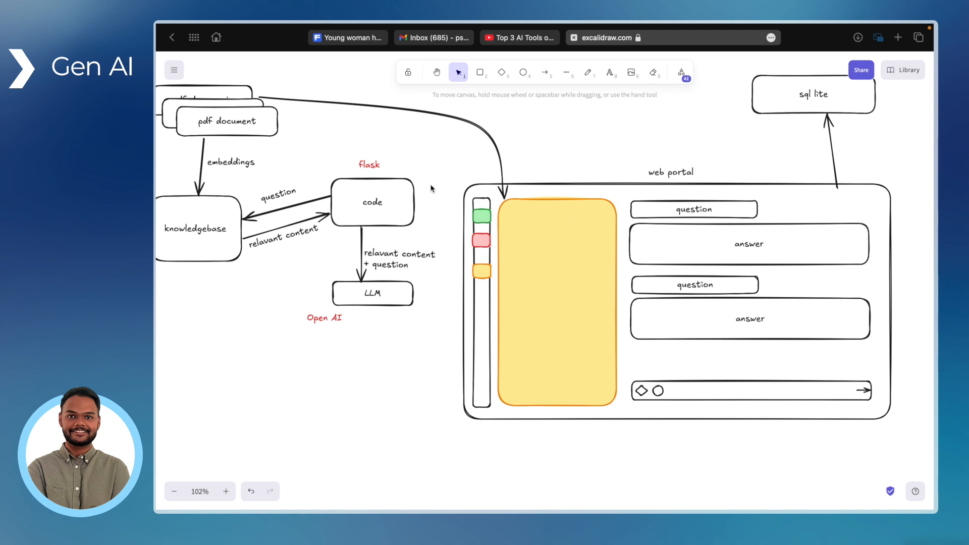
scroll(446, 179, up, 2)
key(t)
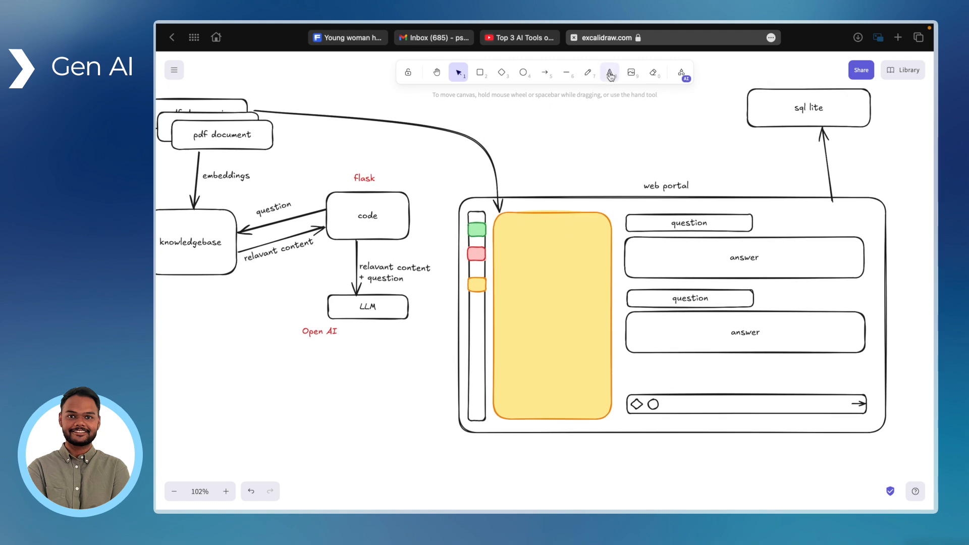
click(560, 153)
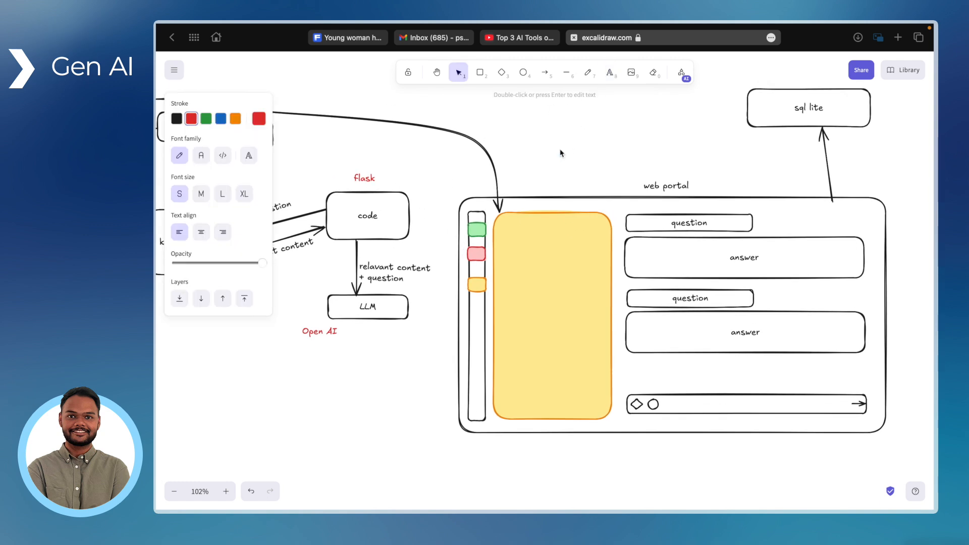
text(HTML, CSS & JS)
click(692, 148)
drag(611, 154, 621, 183)
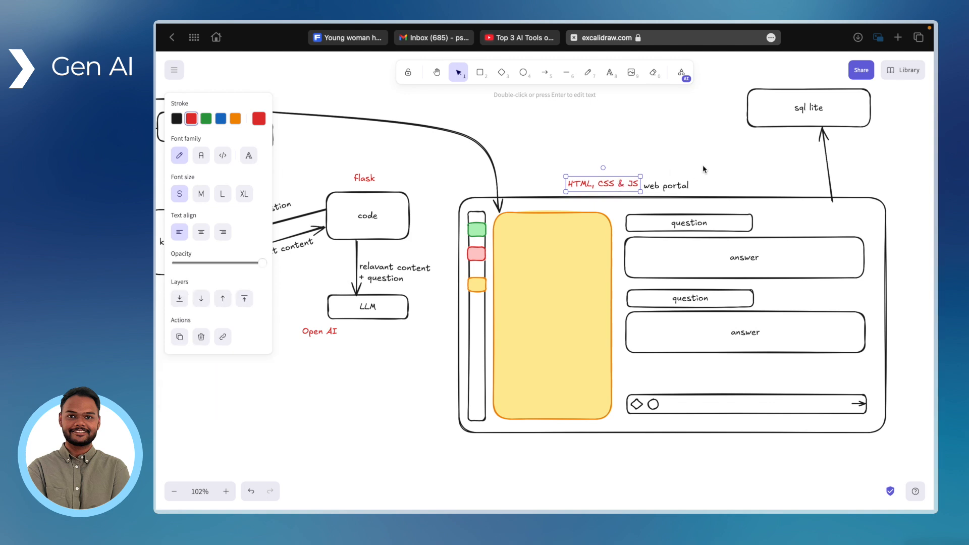
Duplicate the "HTML, CSS & JS" label to the left of the sql lite box and change the box's text to "database"
scroll(708, 163, up, 3)
drag(600, 256, 671, 159)
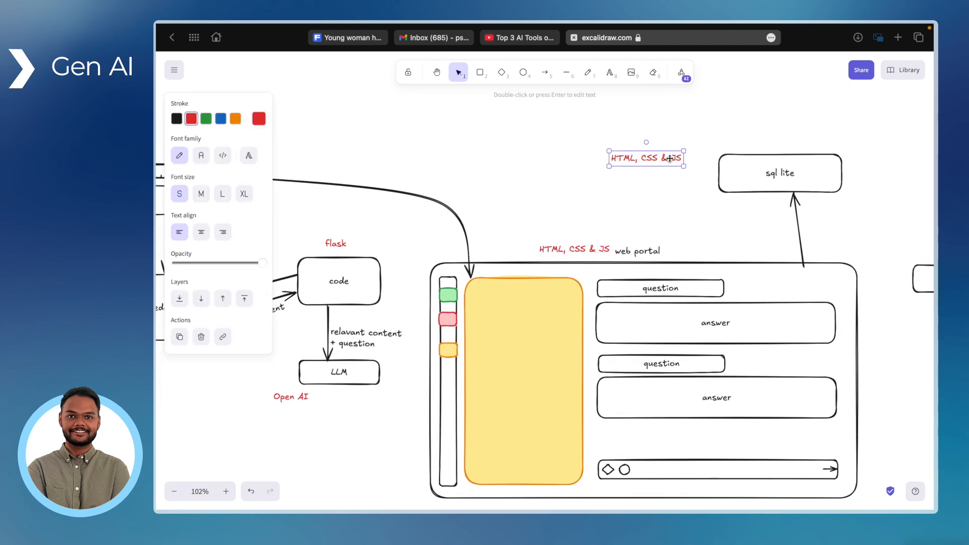
double_click(779, 174)
text(database)
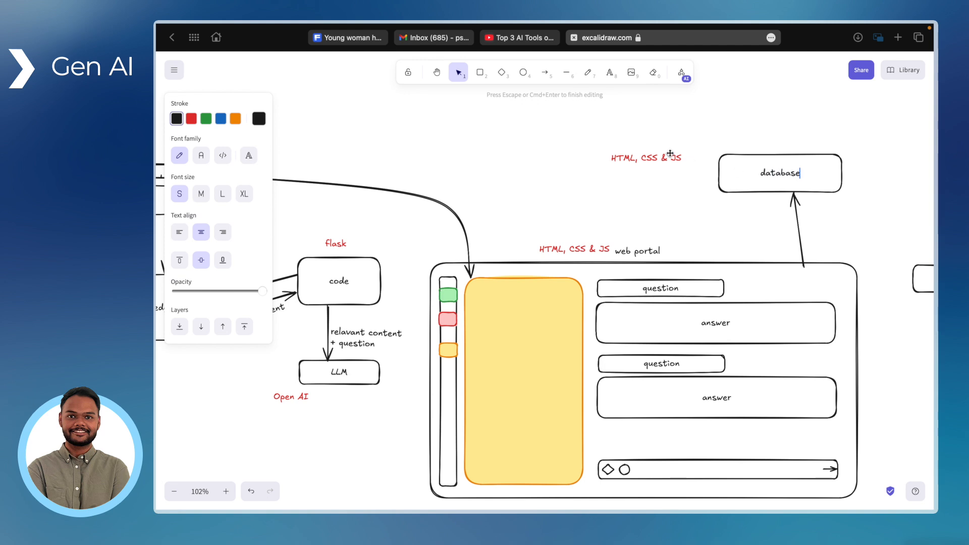
Change the copied red label's text to "sql lite" and place it just left of the database box
double_click(664, 160)
text(sql )
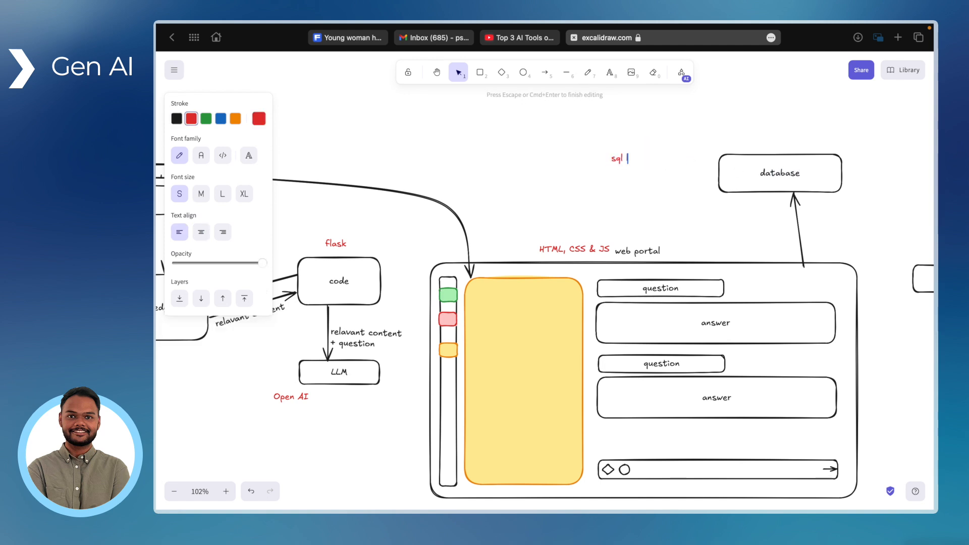
text(lite)
key(Escape)
drag(628, 158, 699, 162)
click(728, 231)
scroll(731, 237, down, 5)
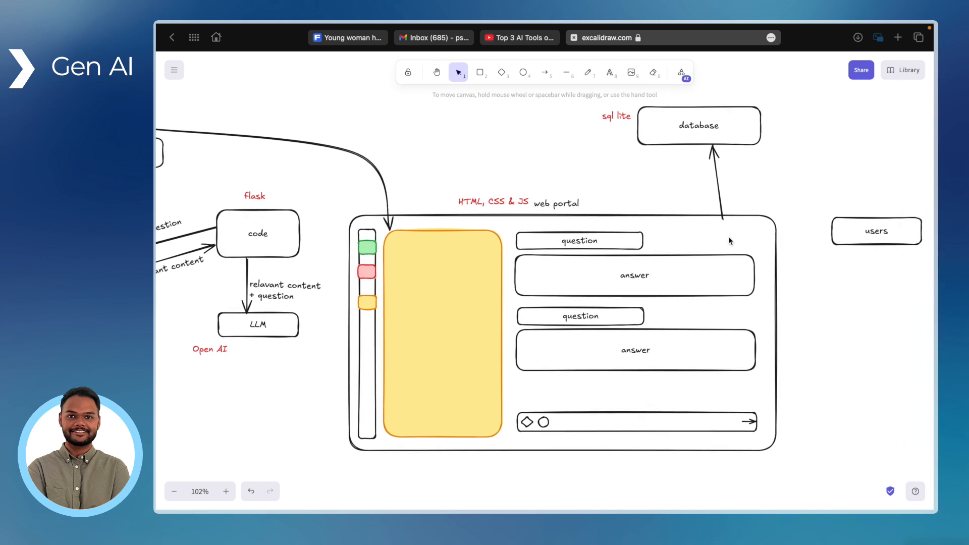
scroll(730, 240, up, 2)
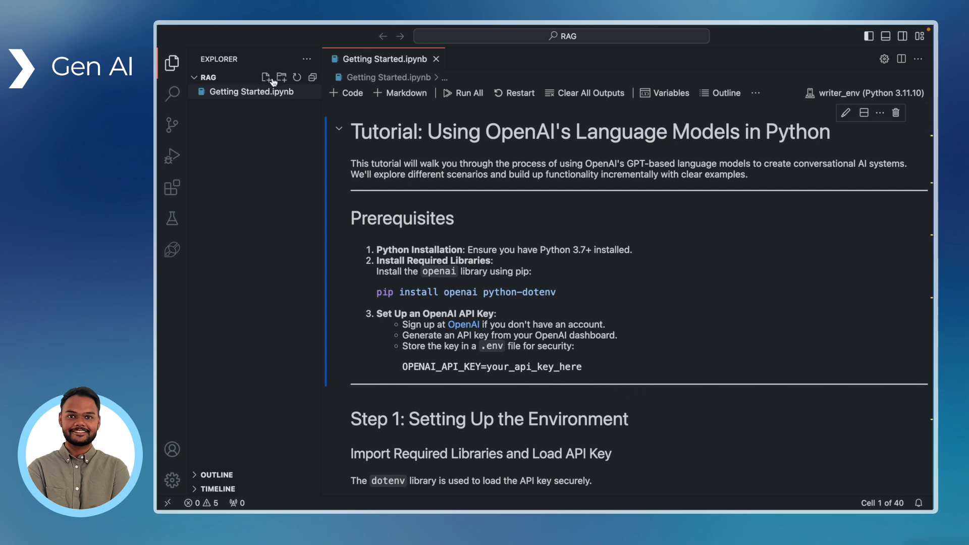
Switch to Visual Studio Code and create a new file named .env in the RAG folder
click(266, 78)
text(.env)
key(Return)
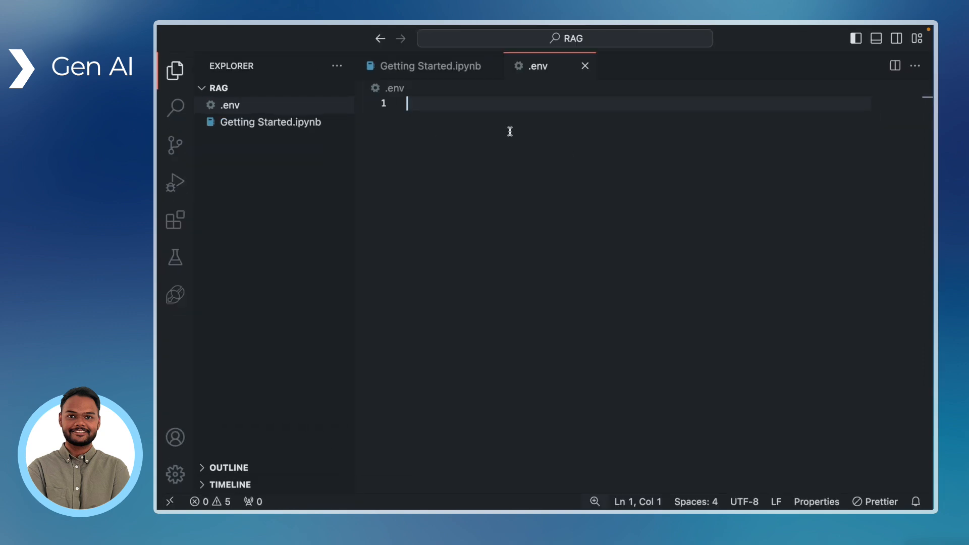
Define OPENAI_API_KEY in the .env file with a placeholder API key in quotes and save the file
text(OPENAI_)
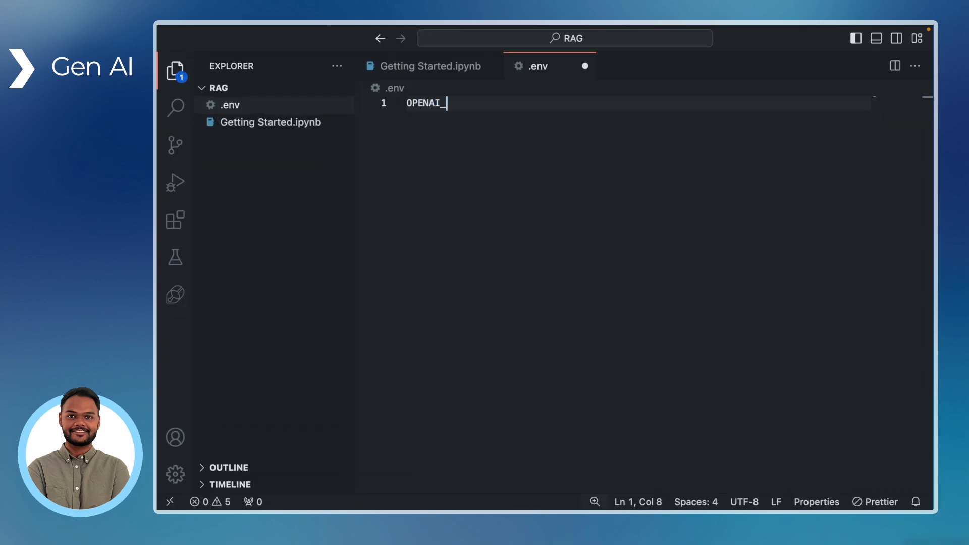
text(API_KEY = "1234567)
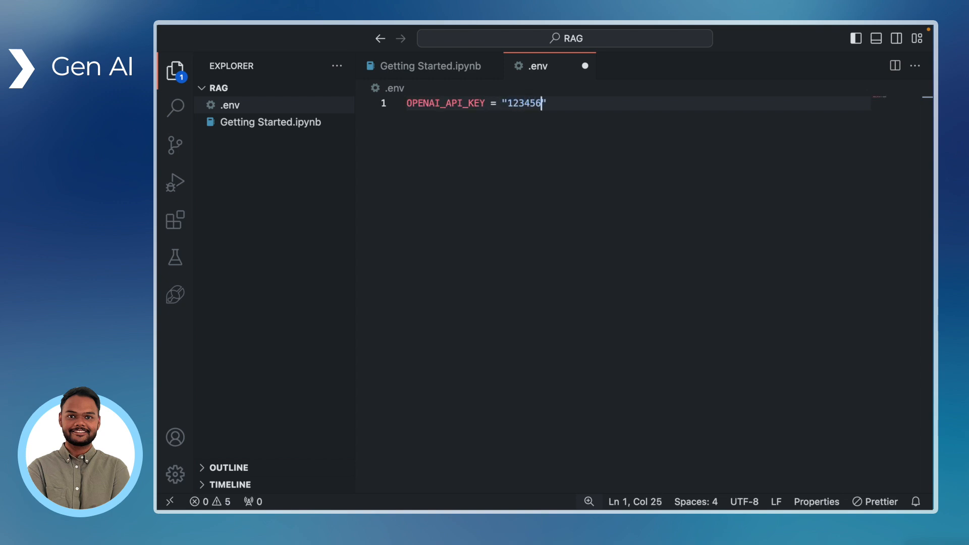
key(super+s)
click(610, 156)
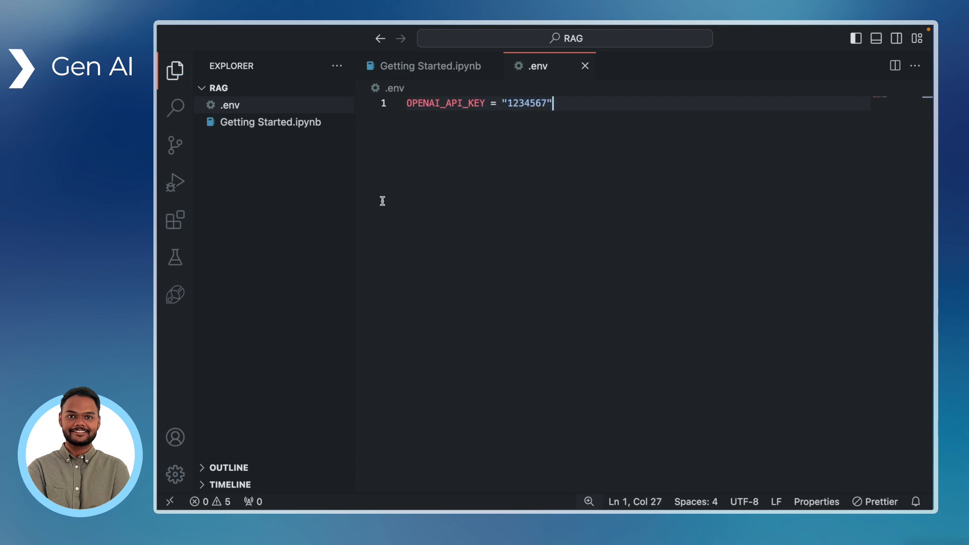
Run the cell in Getting Started.ipynb that imports os and load_dotenv and calls load_dotenv()
click(446, 72)
scroll(516, 279, down, 3)
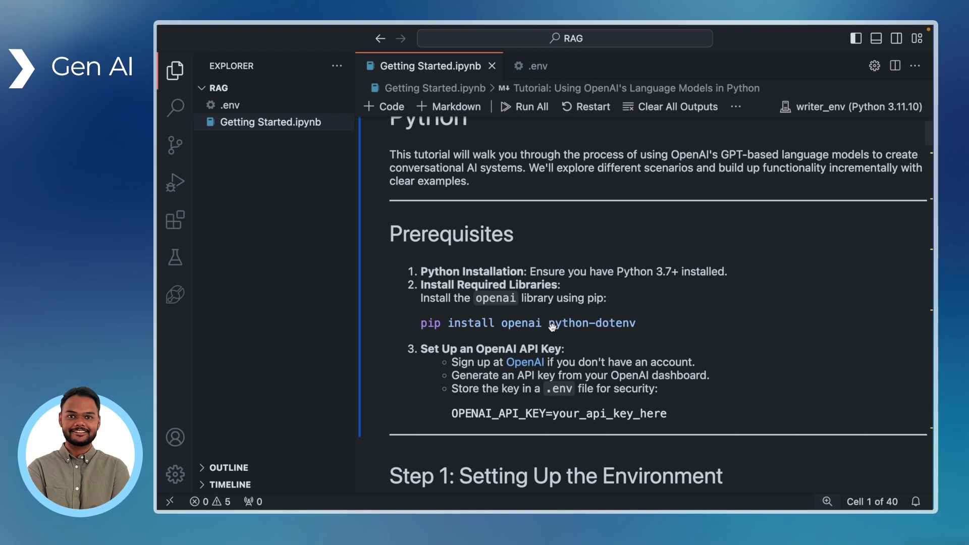
scroll(495, 329, down, 2)
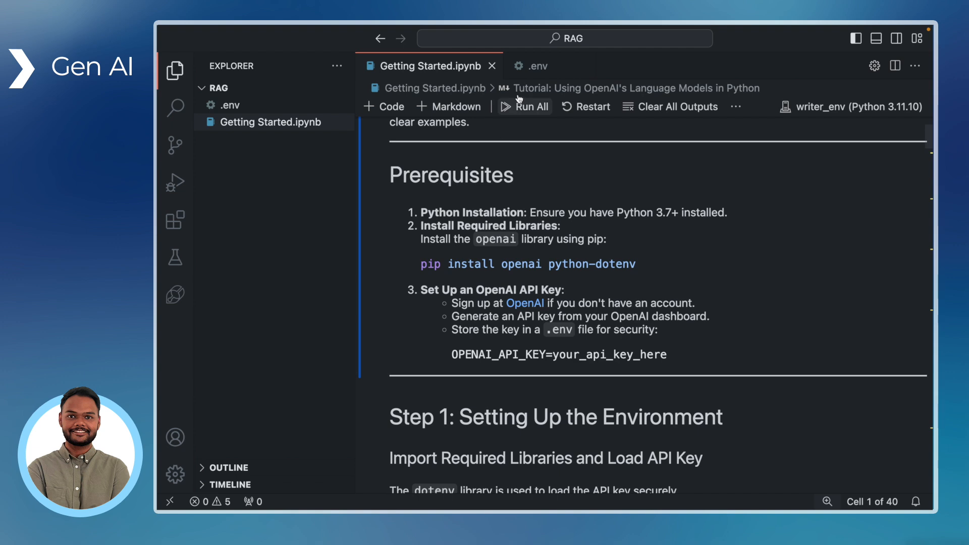
scroll(478, 333, down, 1)
scroll(478, 333, down, 6)
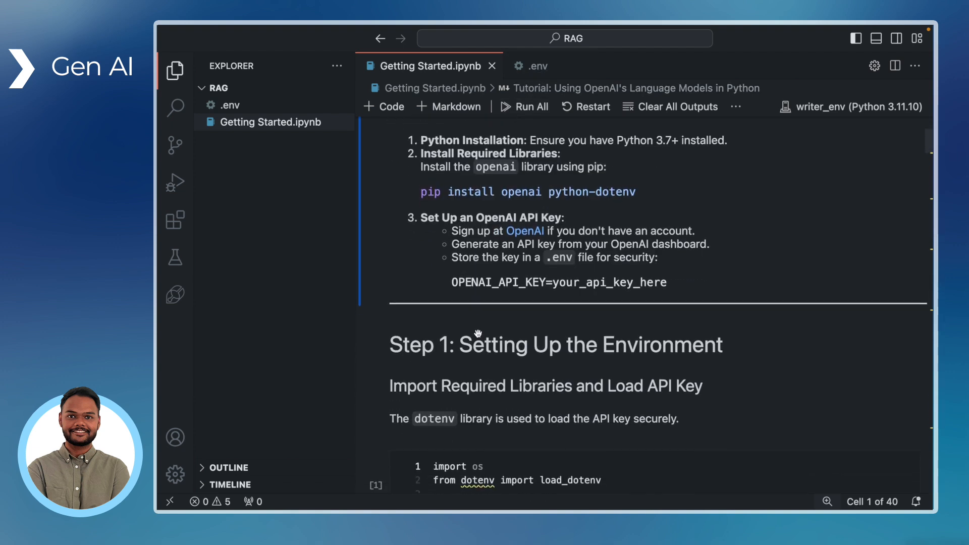
scroll(478, 334, down, 7)
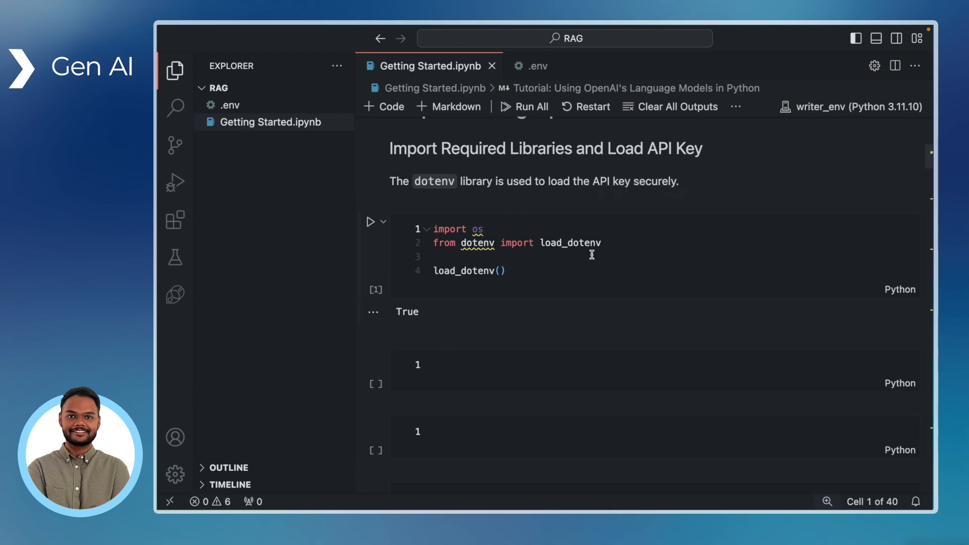
drag(610, 245, 427, 246)
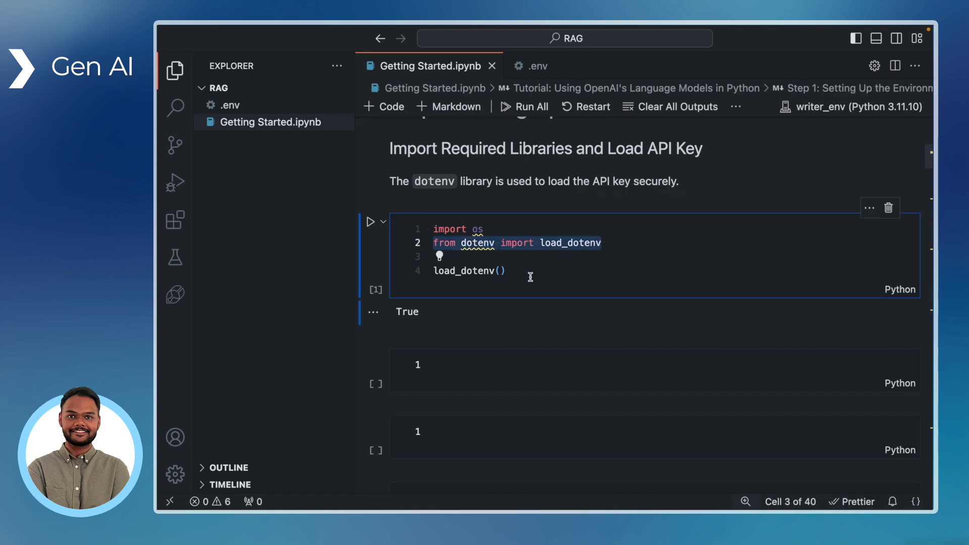
click(370, 222)
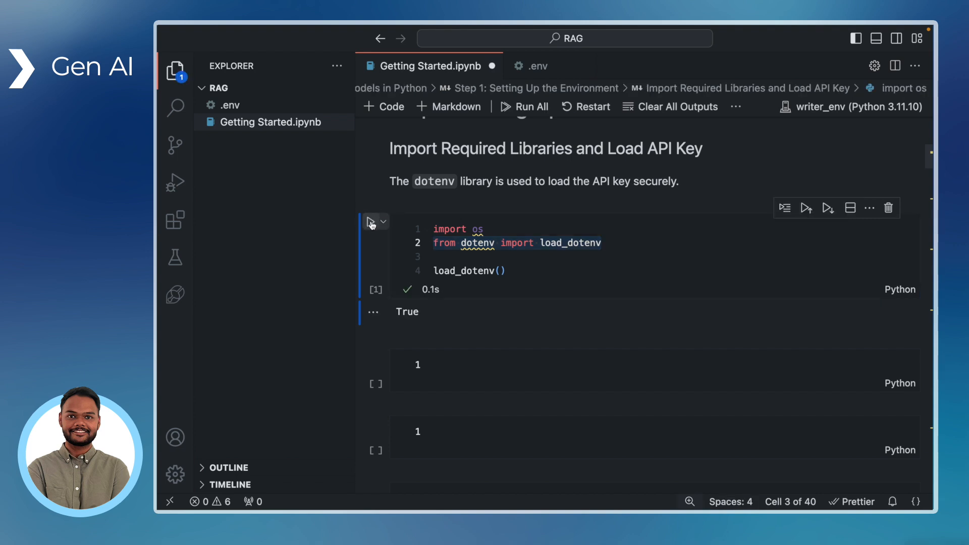
Run print(os.getenv("OPENAI_API_KEY")) in the empty cell below the load_dotenv cell and delete that cell
click(457, 366)
text(print(o)
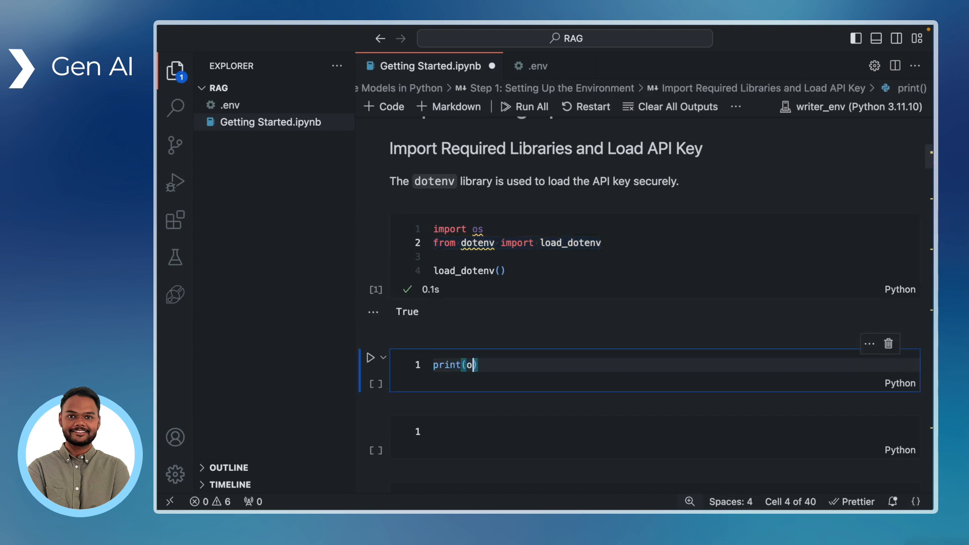
text(s.getenv)
text(()
text("OPENA)
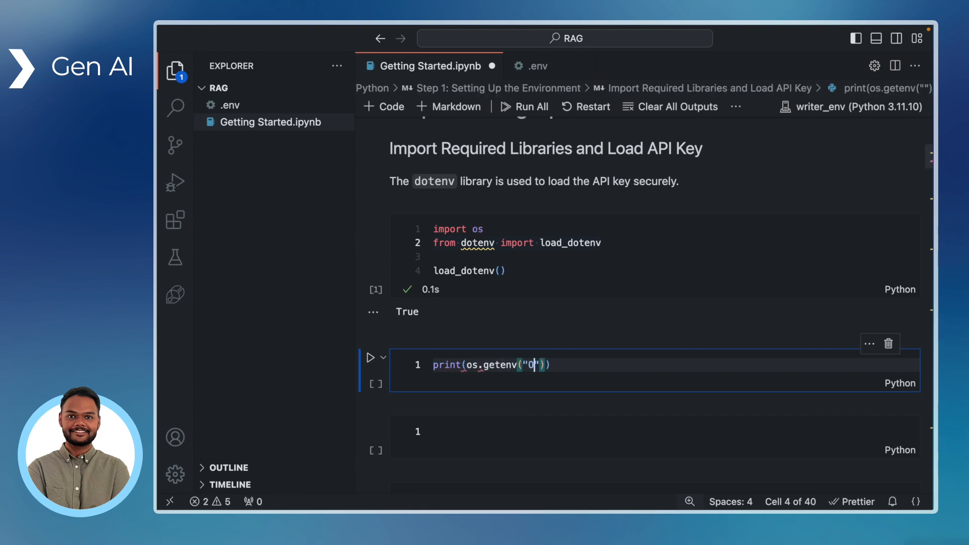
text(I_API_KEY)
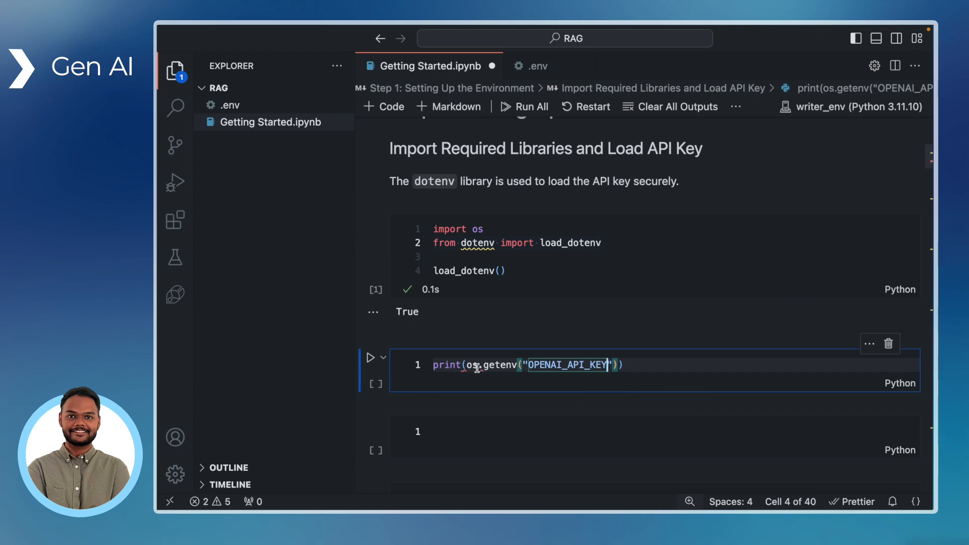
click(370, 358)
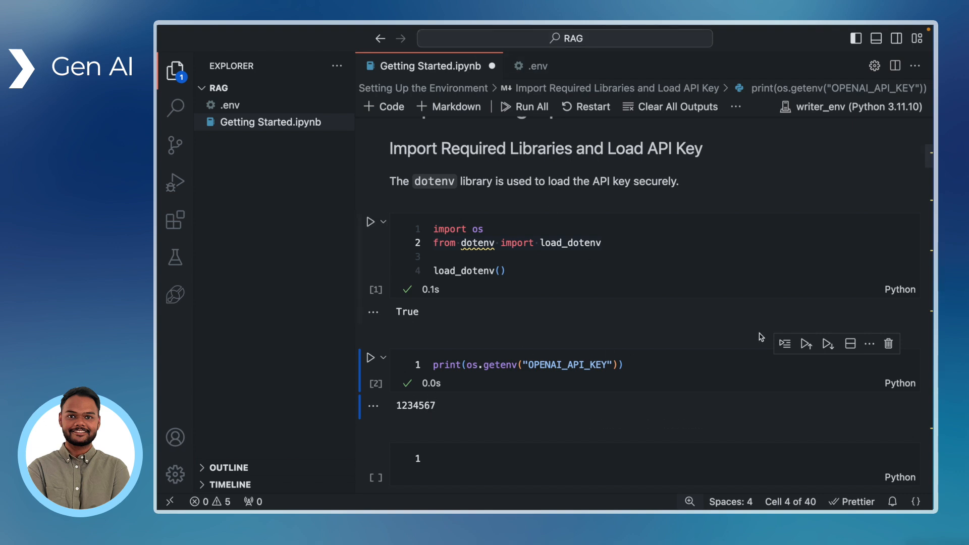
click(889, 344)
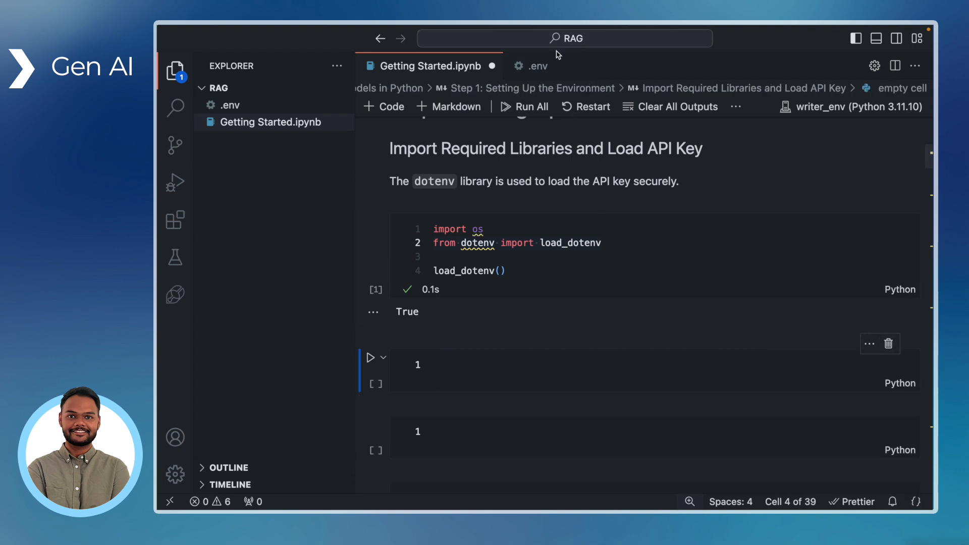
Open the .env file and select the placeholder API key value between the quotes
click(538, 66)
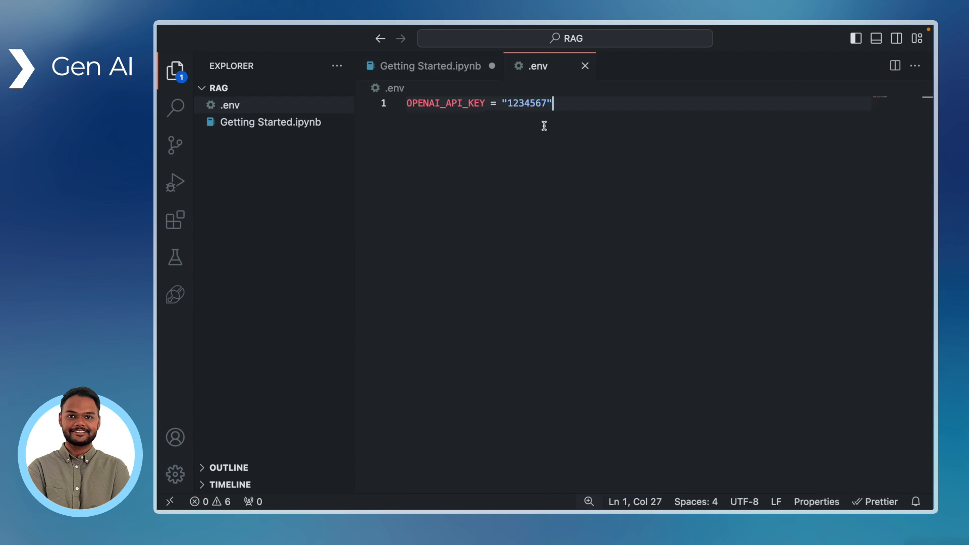
drag(547, 103, 508, 107)
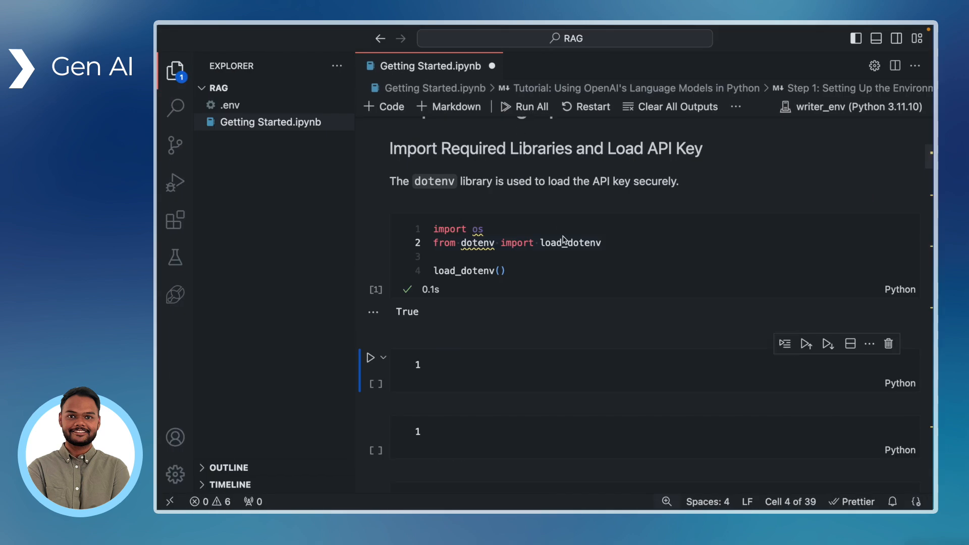
Restart the notebook's Jupyter kernel and rerun the load_dotenv() cell
click(593, 107)
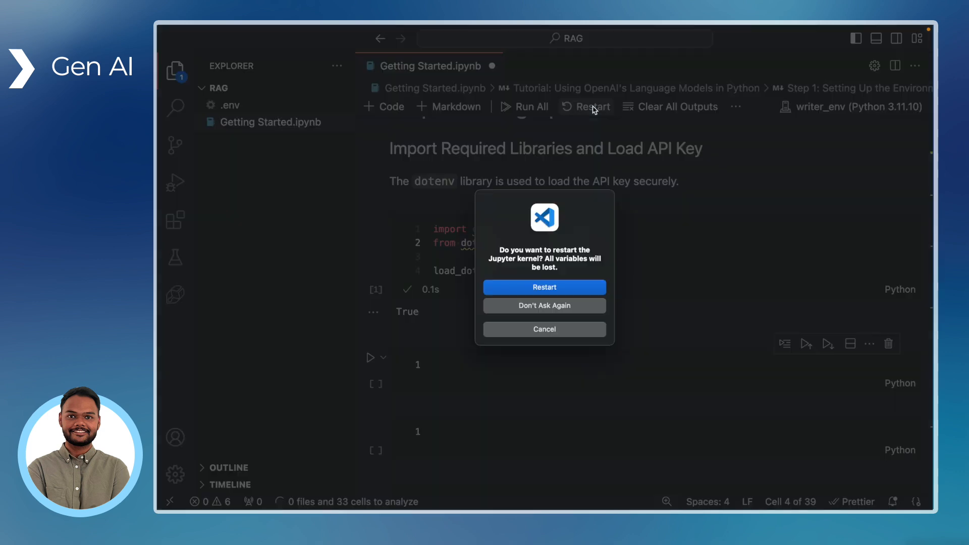
click(589, 289)
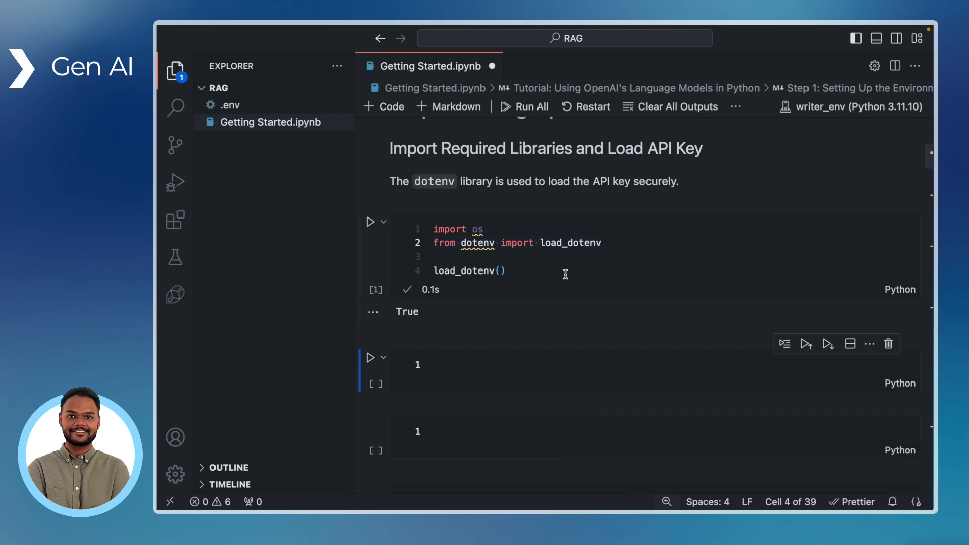
click(565, 273)
click(371, 222)
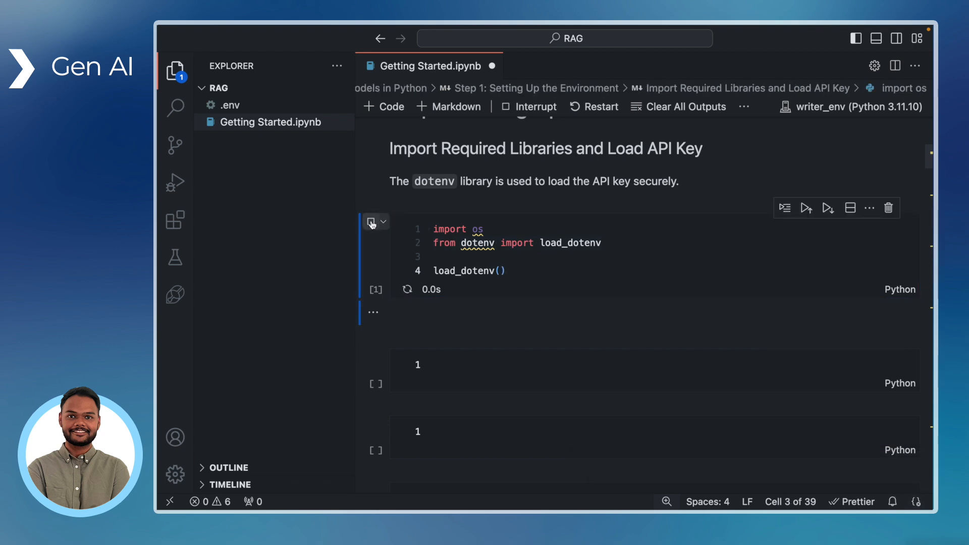